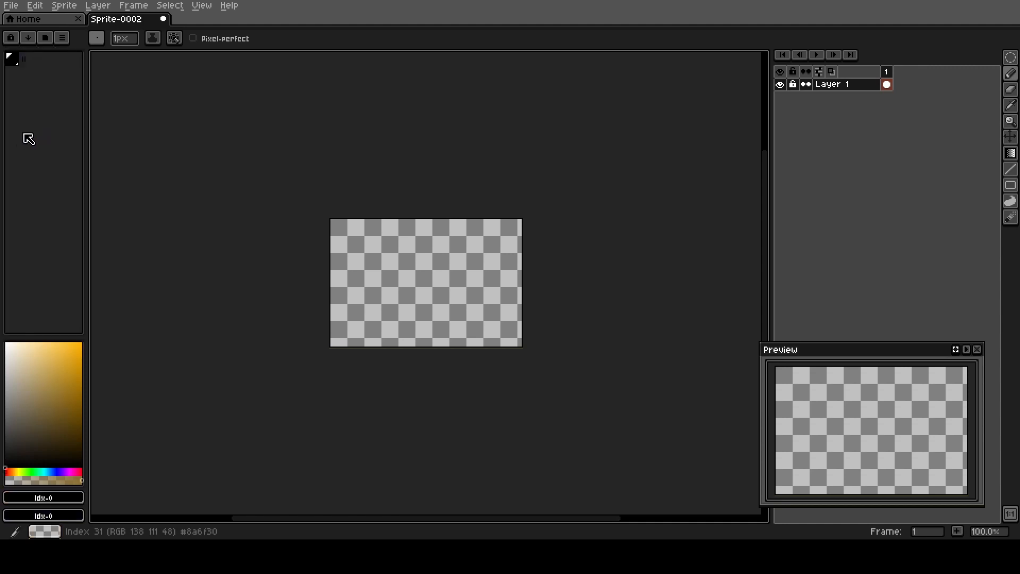
- Unlock the palette and change its existing swatch to a near-black with a blue hue, about #0c0c0d
left_click(11, 38)
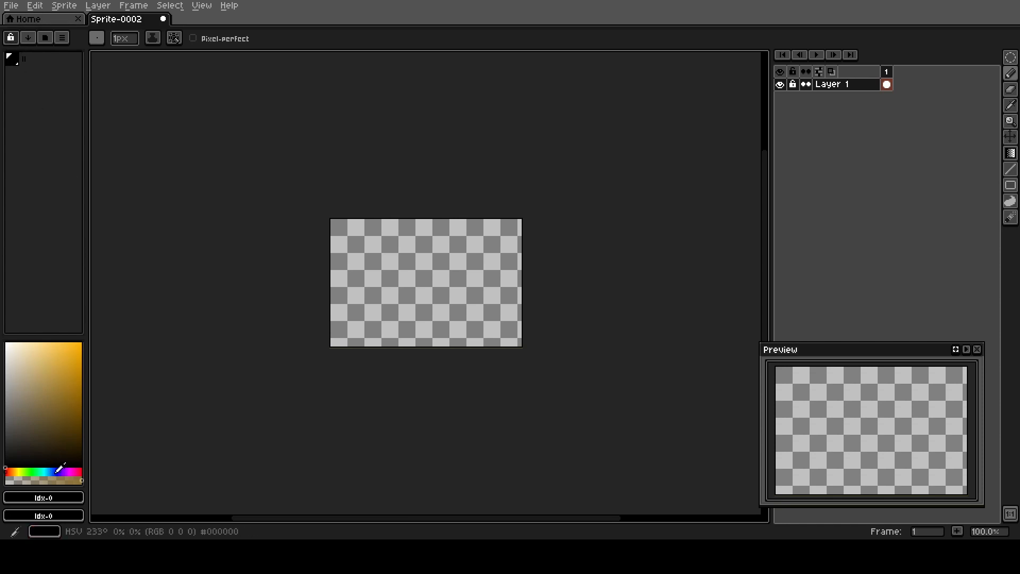
left_click(59, 470)
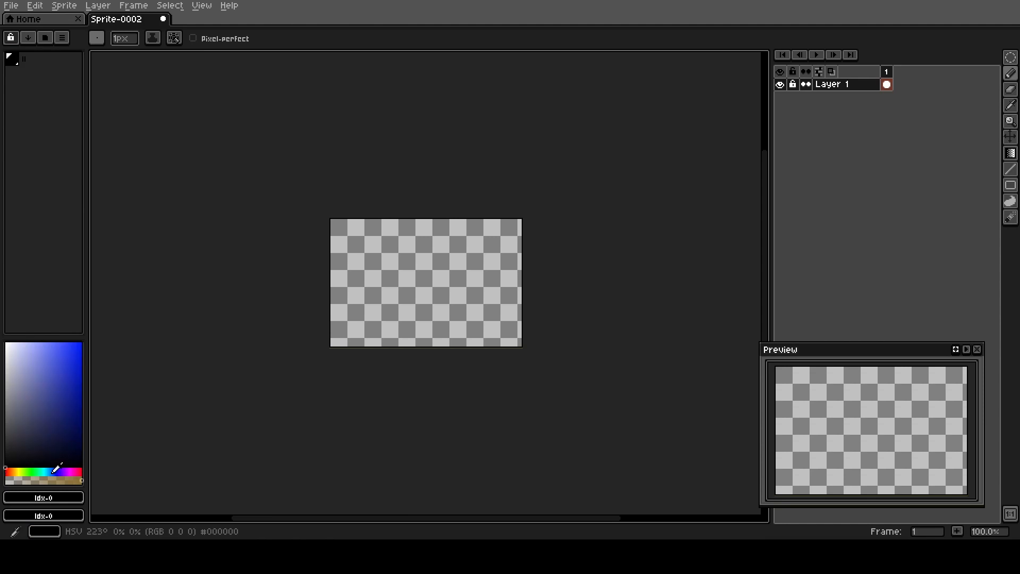
left_click(52, 472)
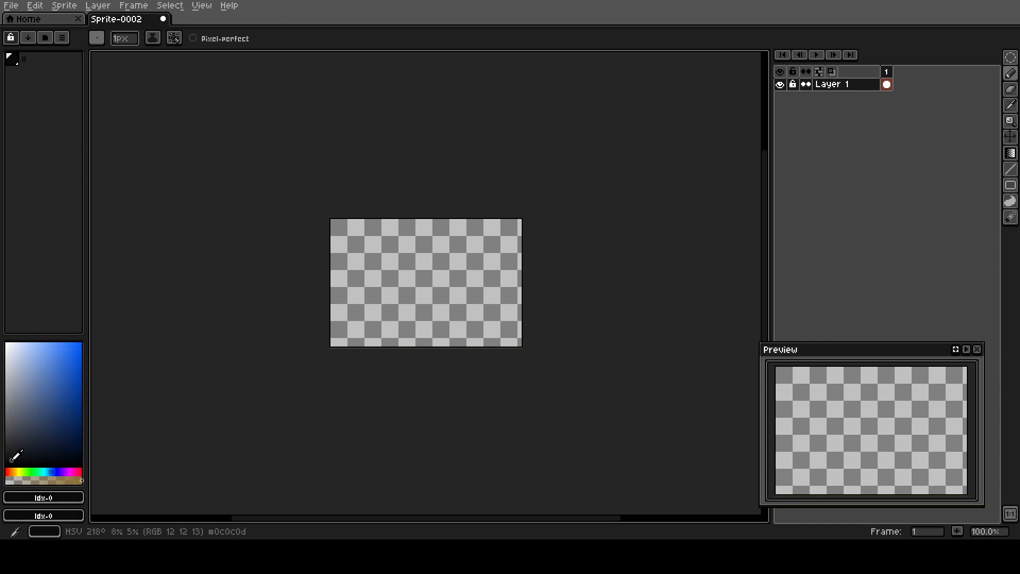
left_click(12, 460)
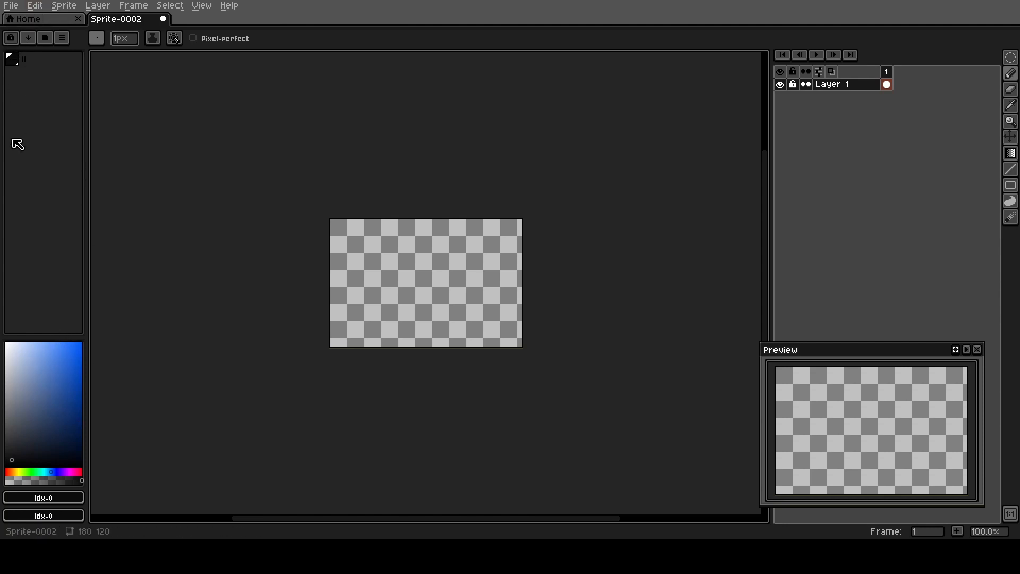
- Pick a dark navy of about HSV 218°, 53%, 11% and add it to the palette as a second swatch
left_click(24, 453)
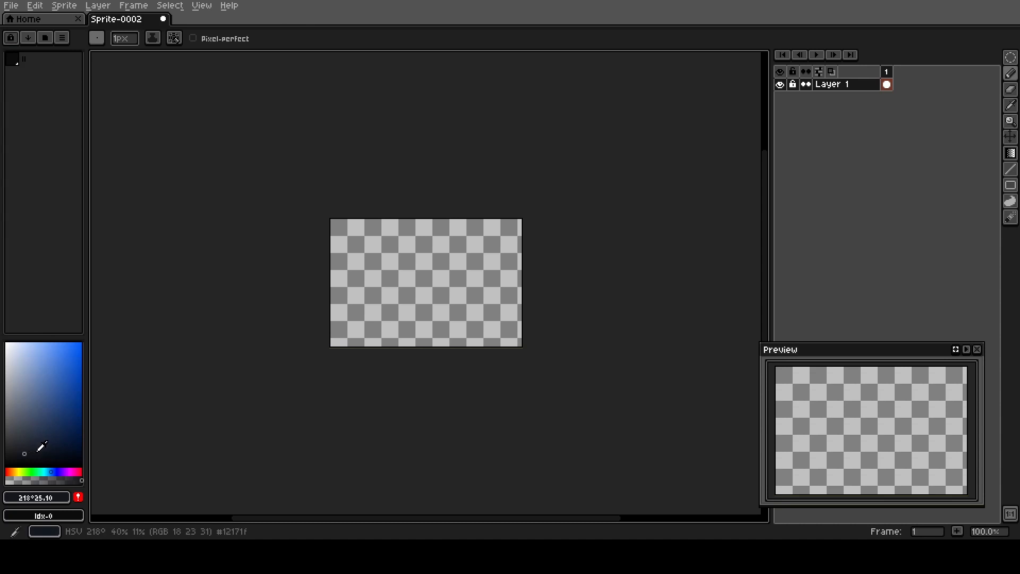
left_click(45, 451)
left_click(80, 499)
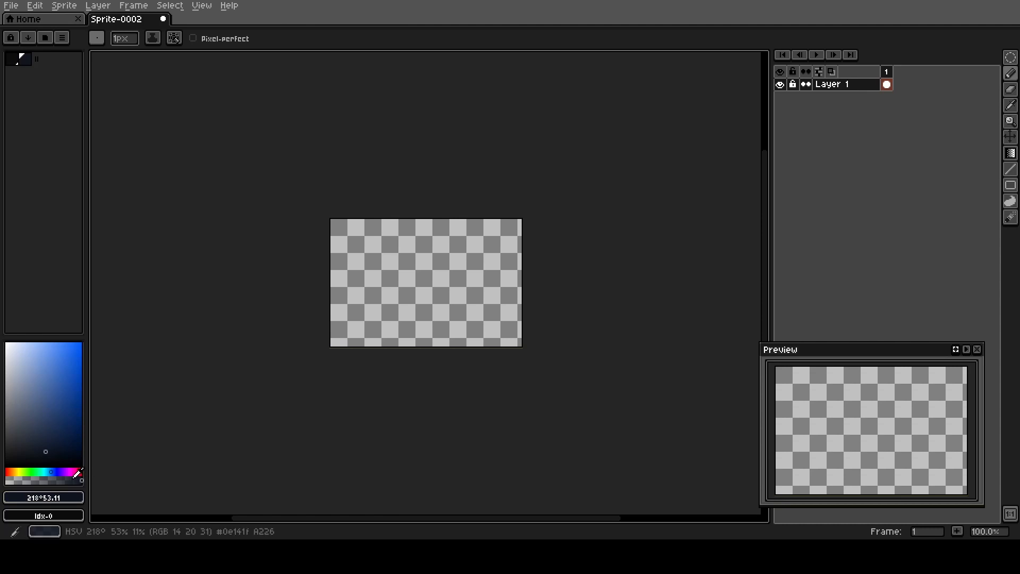
left_click(466, 317)
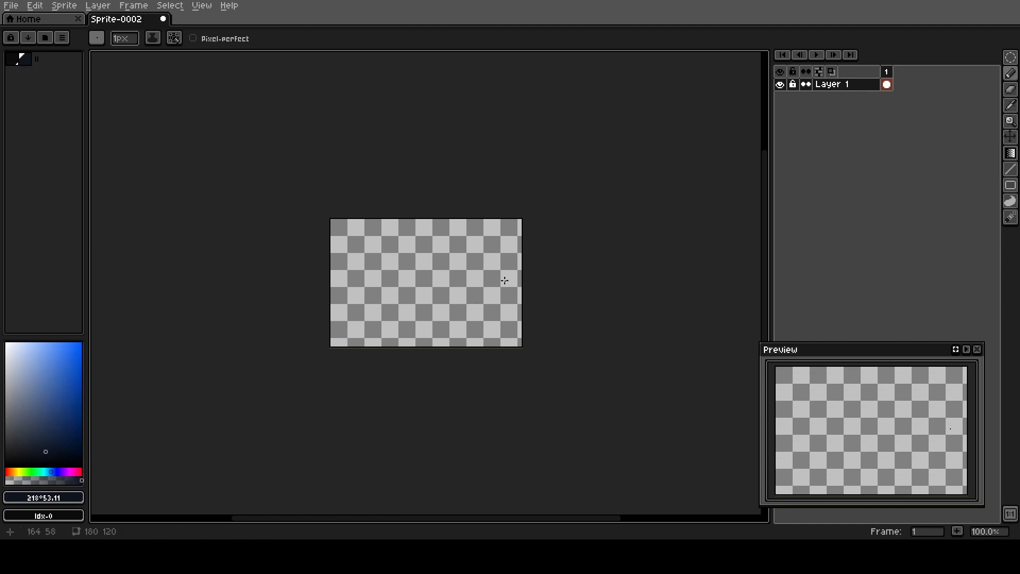
- Rename Layer 1 as "sky"
scroll(453, 280, "up", 1)
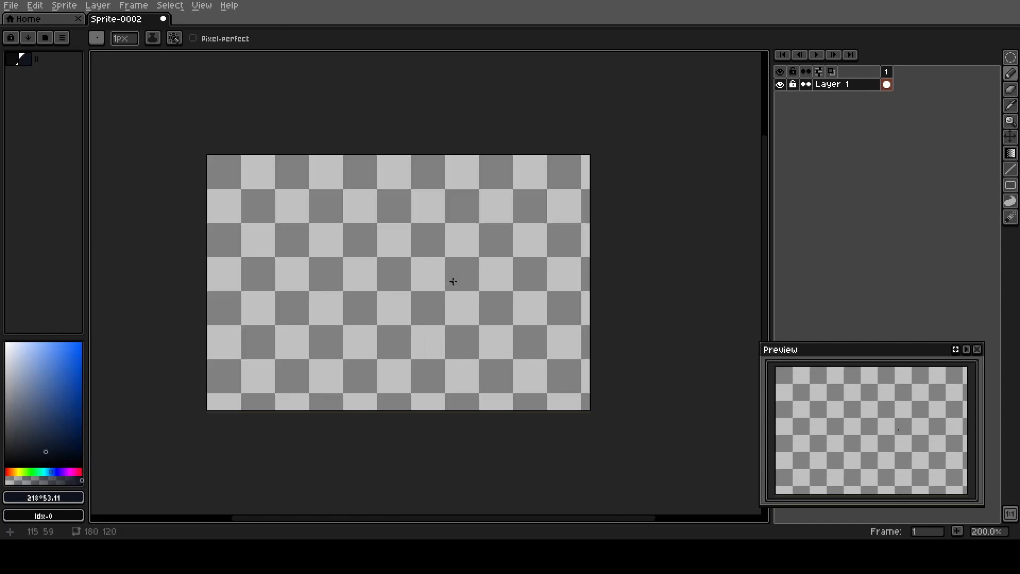
right_click(834, 86)
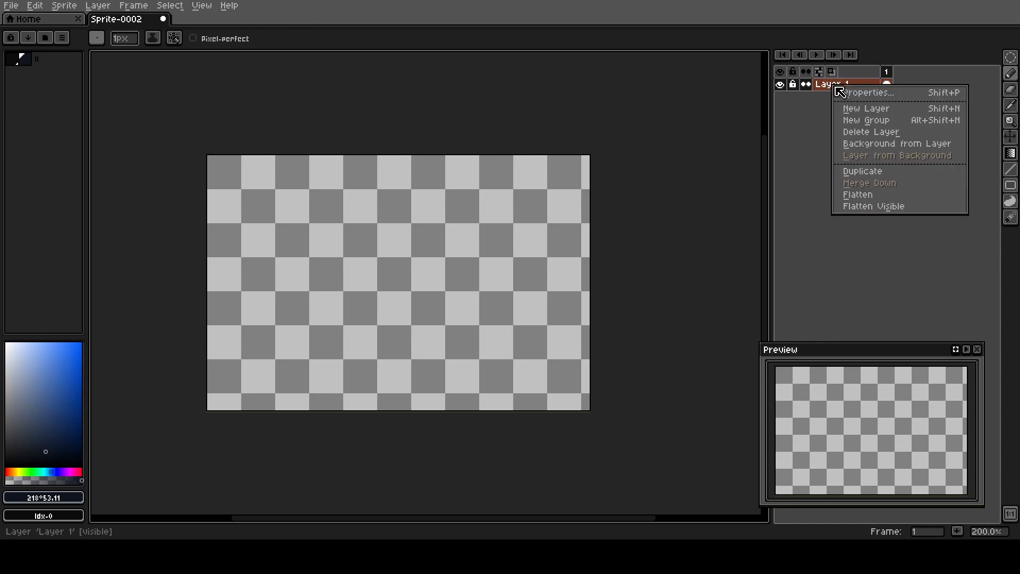
left_click(850, 93)
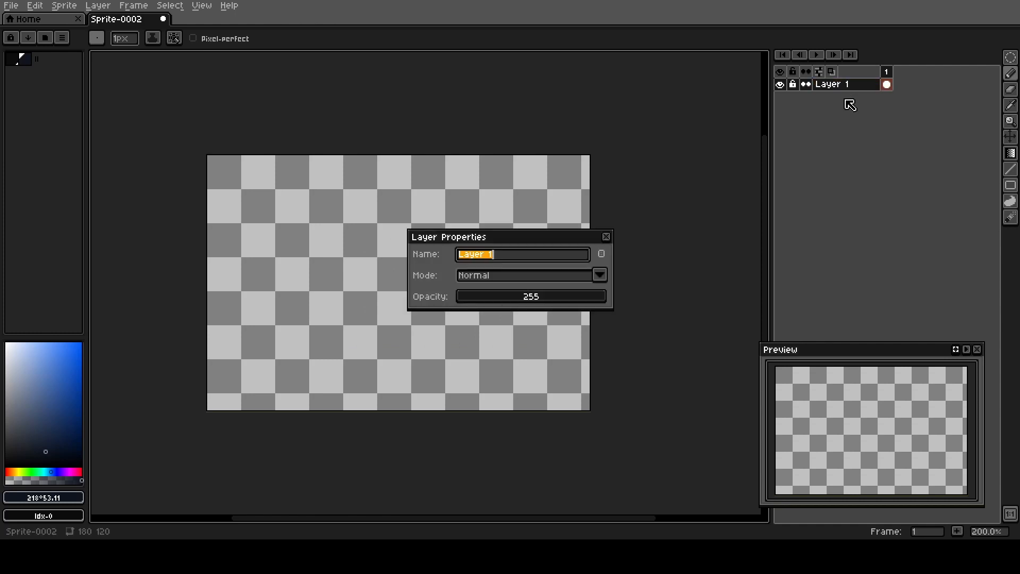
type("sky")
key("Return")
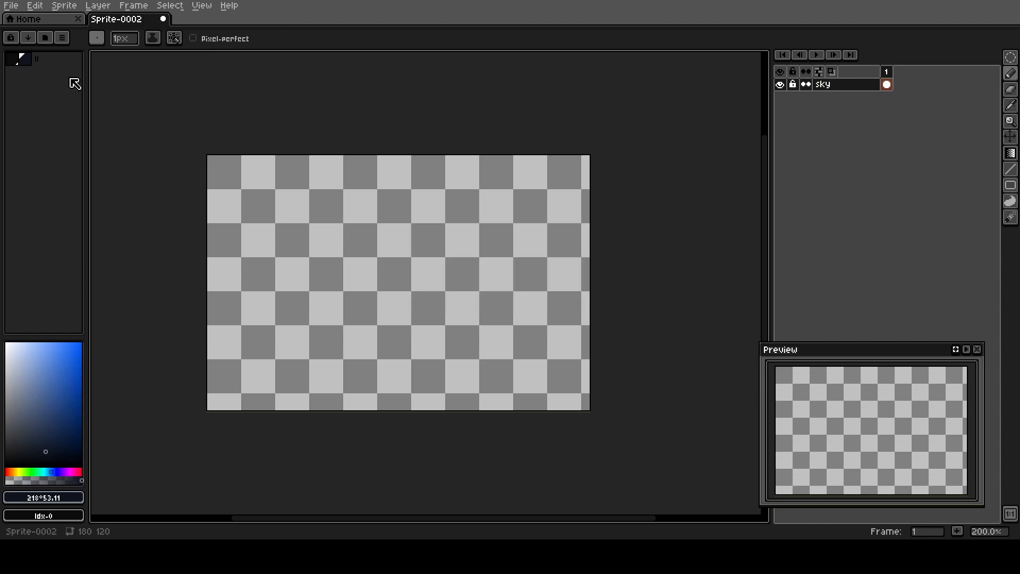
- Fill the sky layer with a linear Bayer Matrix 8x8 gradient running from near-black at the canvas top to dark navy below its bottom edge
left_click(17, 63)
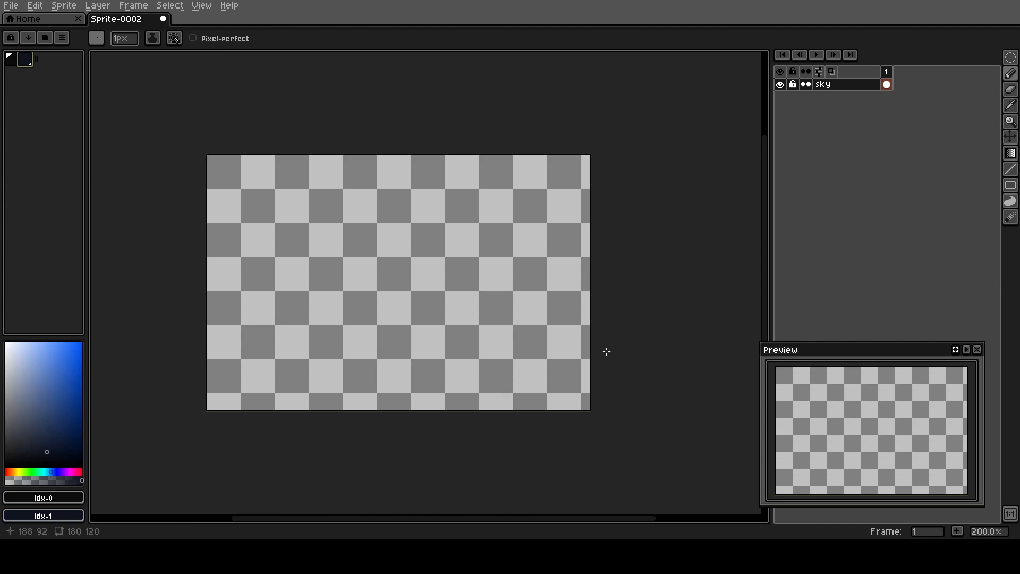
left_click(1011, 155)
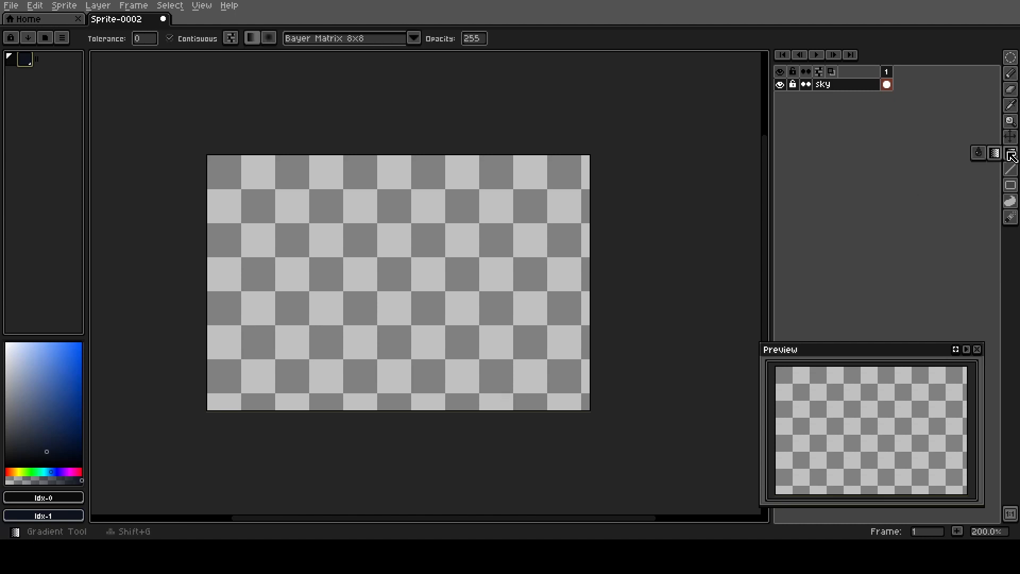
left_click(997, 155)
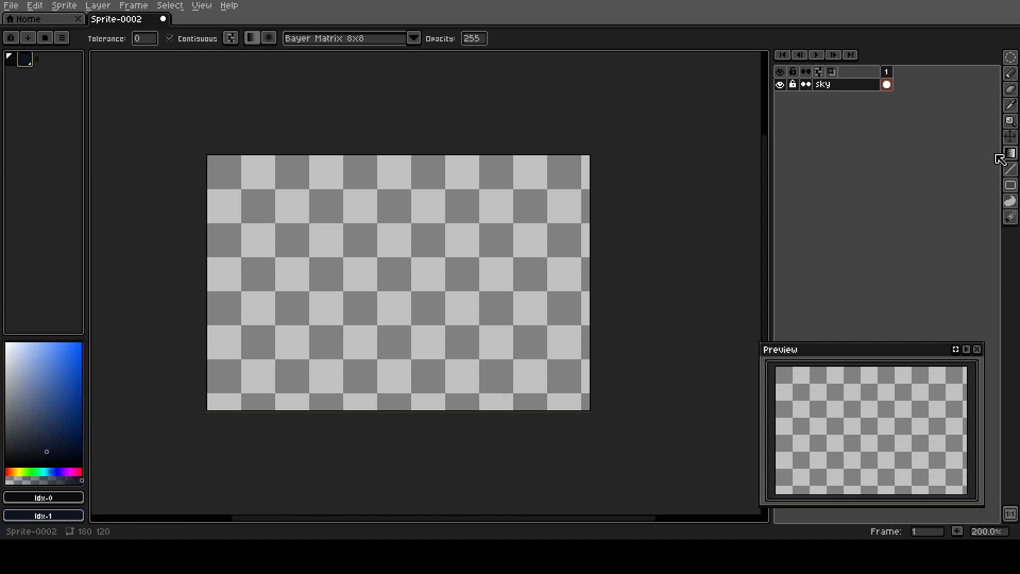
left_click(414, 38)
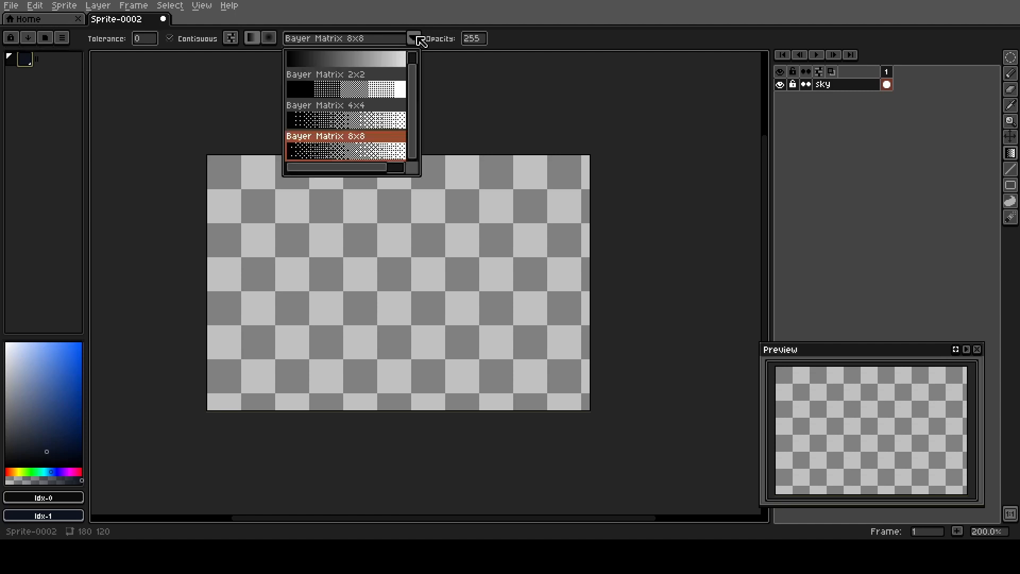
left_click(370, 151)
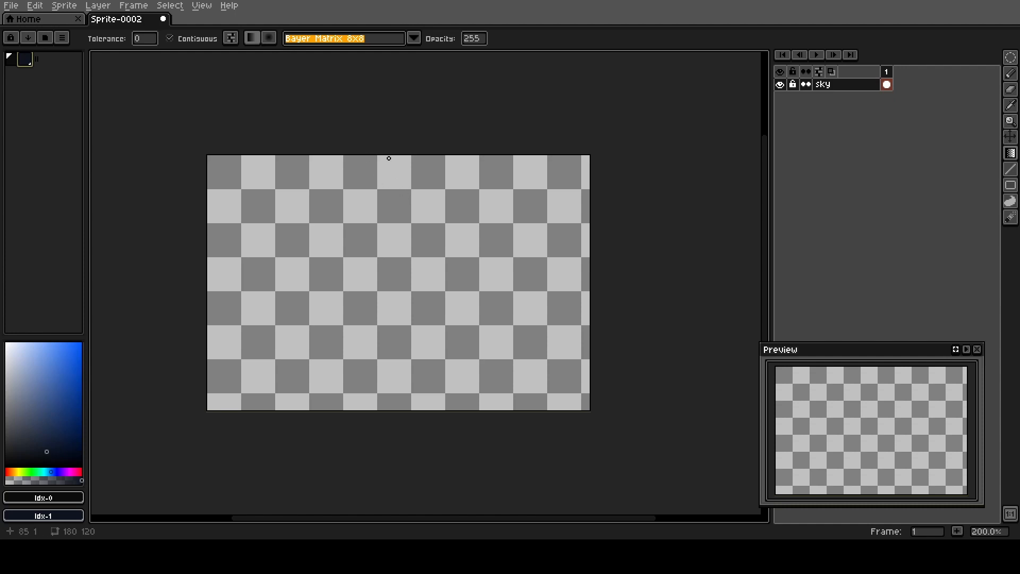
left_click_drag(389, 155, 417, 489)
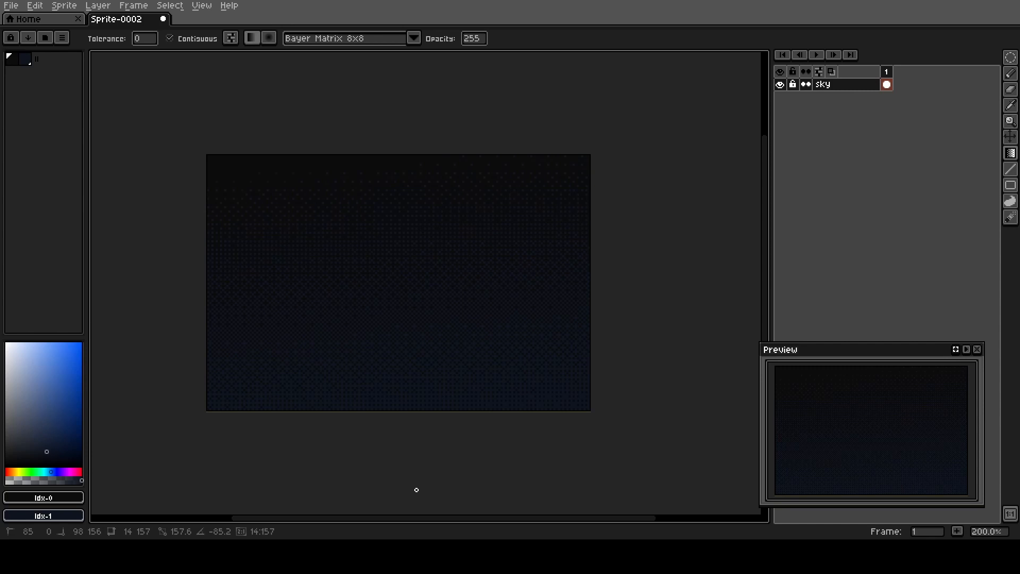
left_click_drag(417, 489, 417, 489)
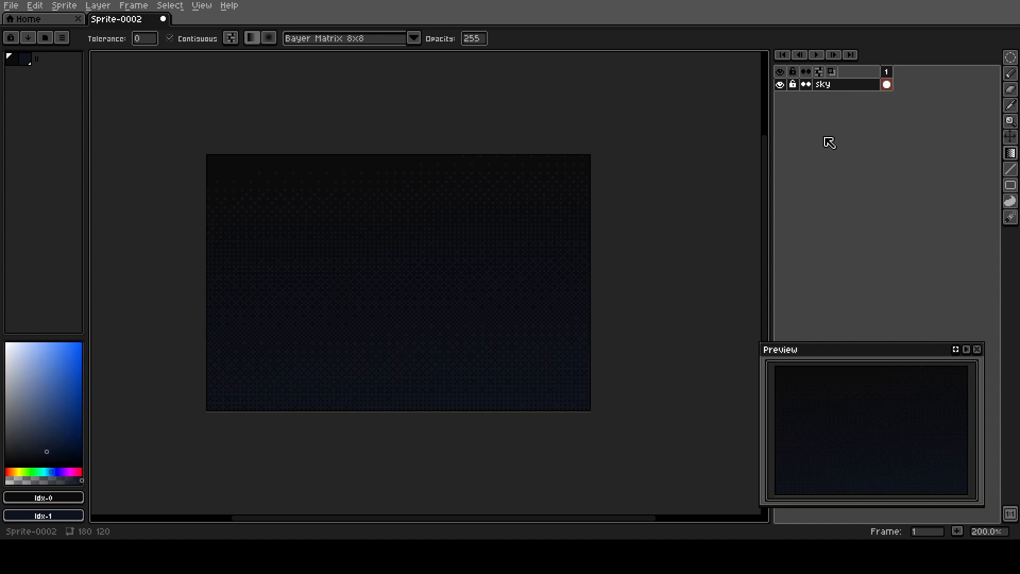
- Add a new layer above sky and name it "Moon"
key("shift+n")
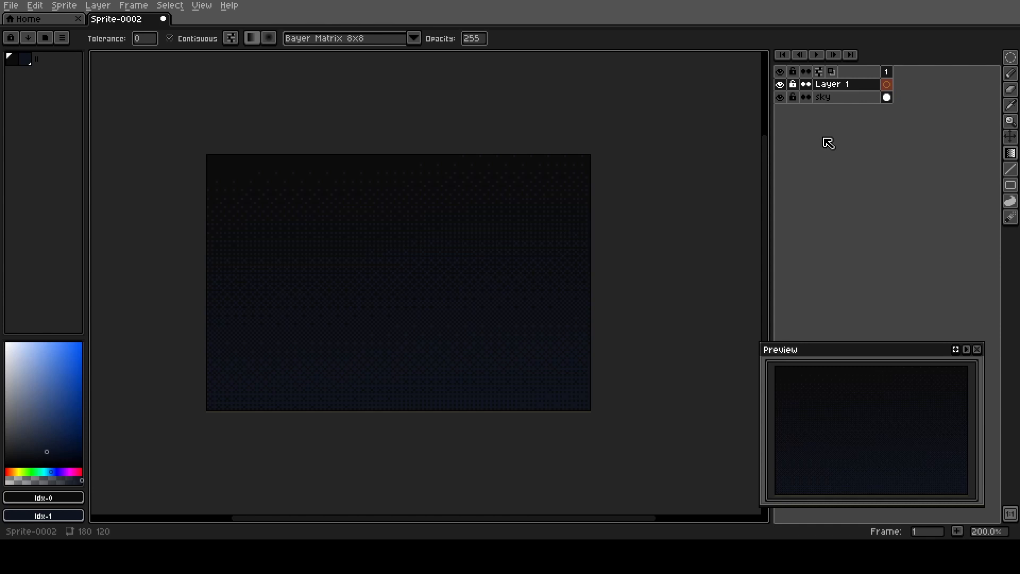
key("shift+p")
type("Moo")
key("Return")
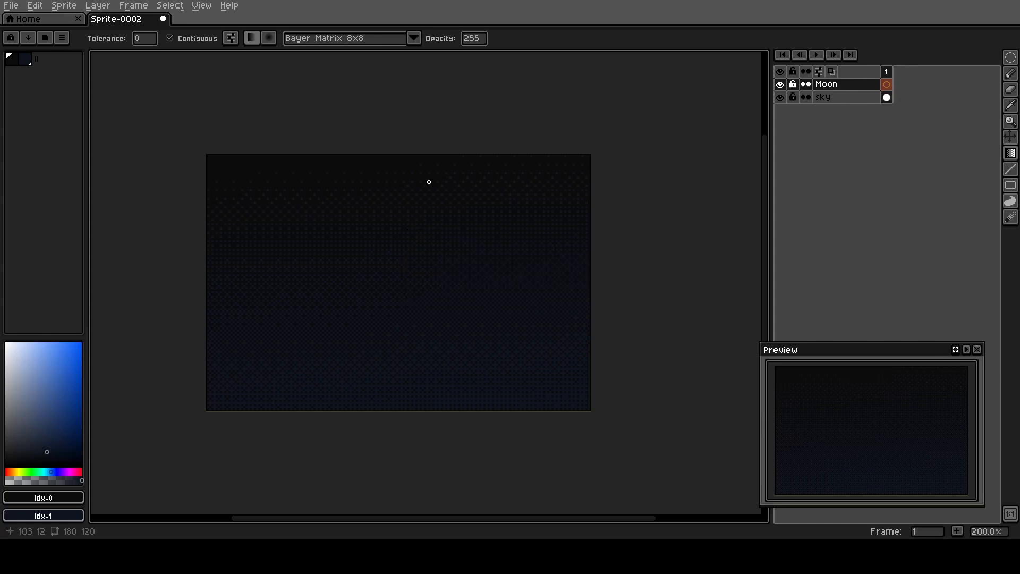
- Make a circular selection of about 25 x 25 px in the upper sky on the Moon layer and fill it with dark navy
scroll(429, 181, "up", 1)
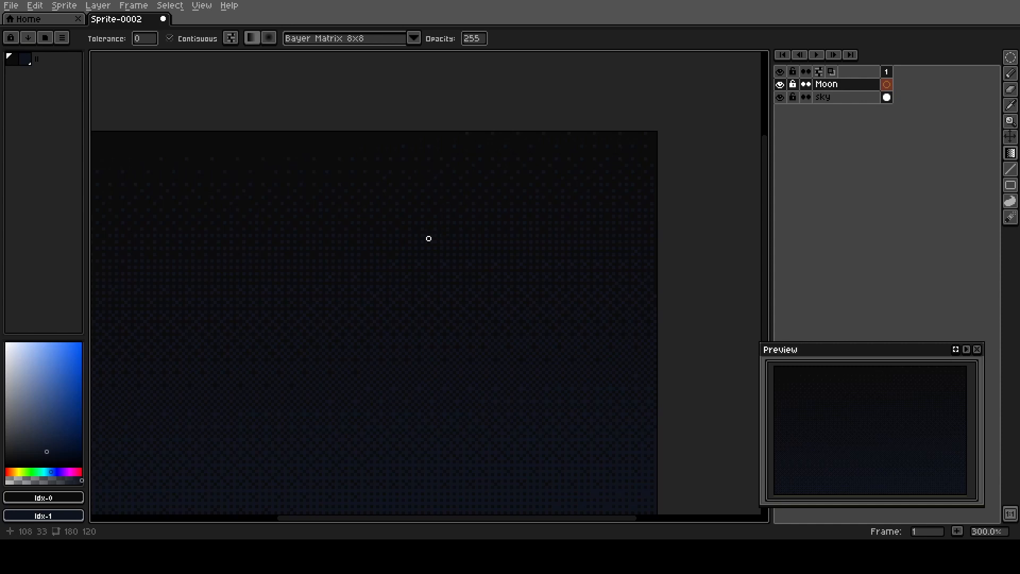
key("m")
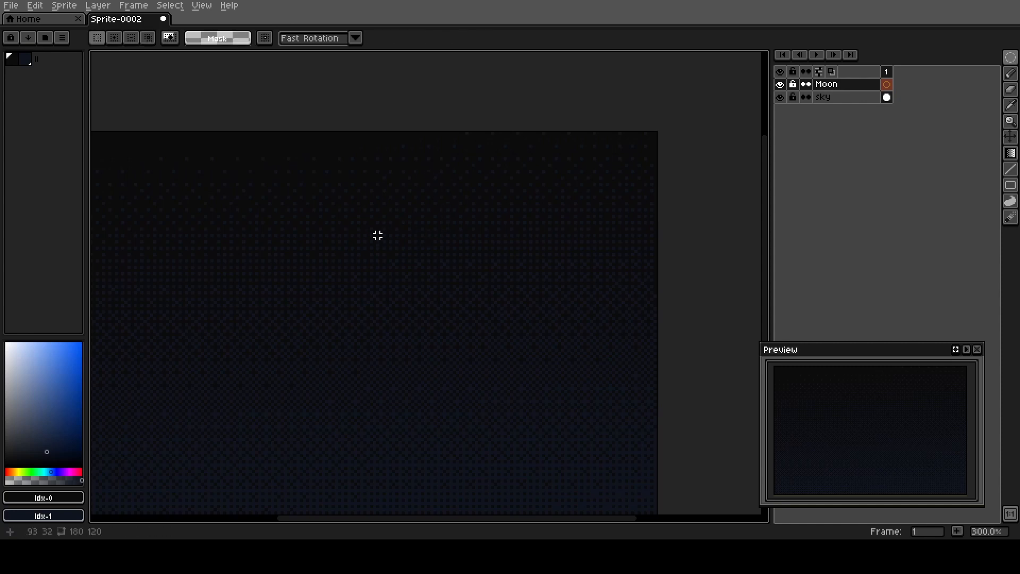
left_click_drag(334, 204, 410, 281)
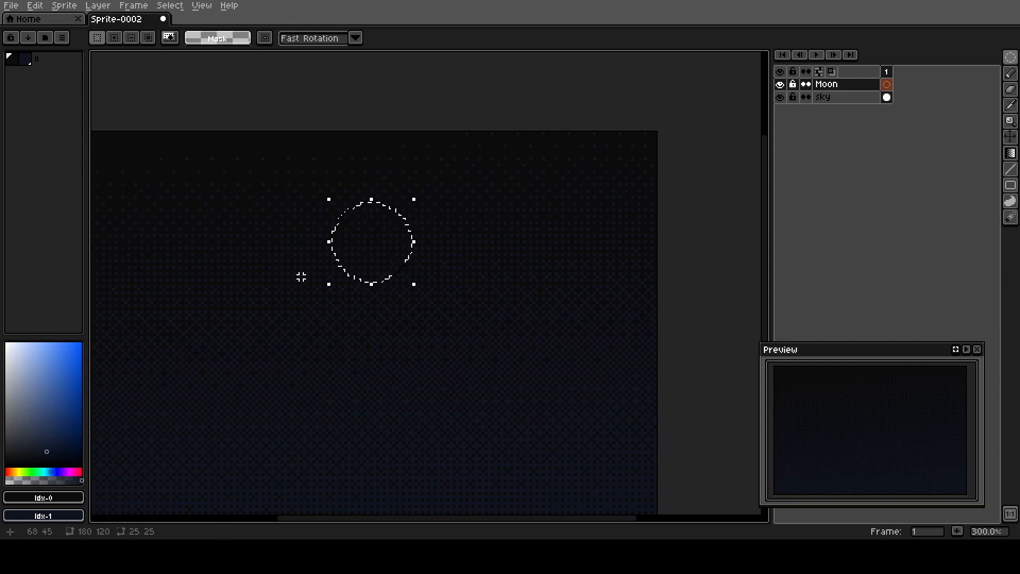
left_click(15, 65)
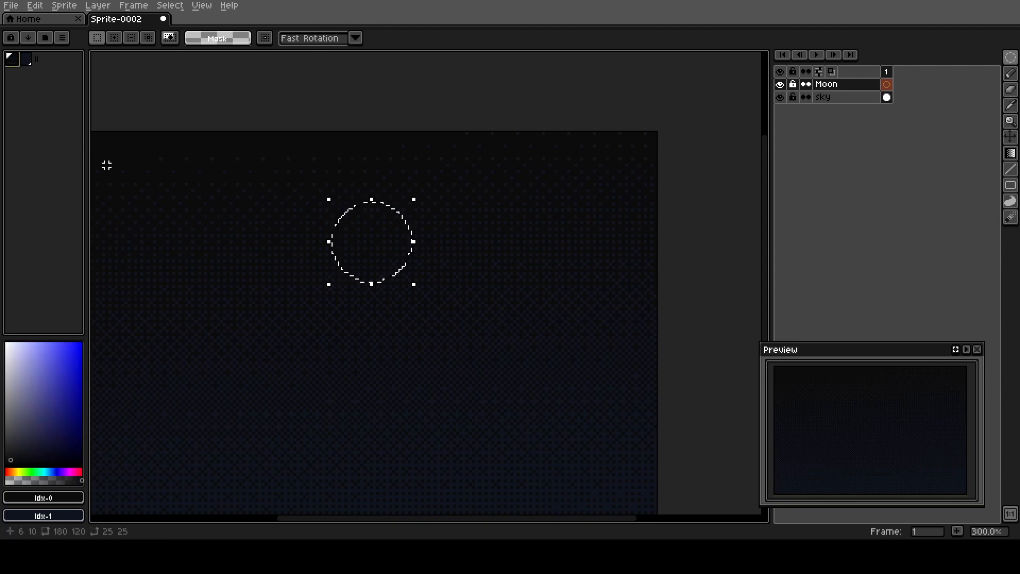
left_click(27, 60)
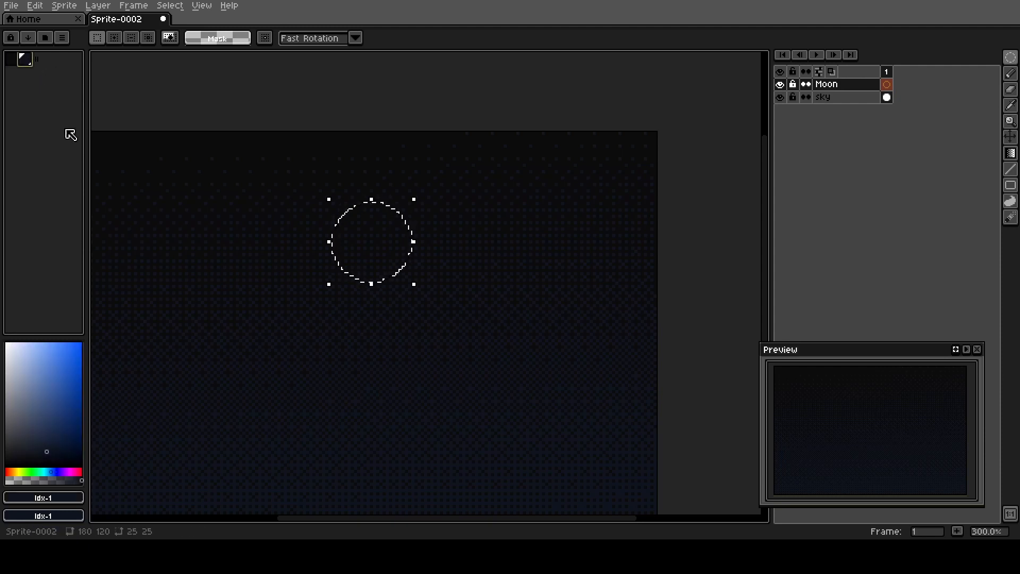
key("f")
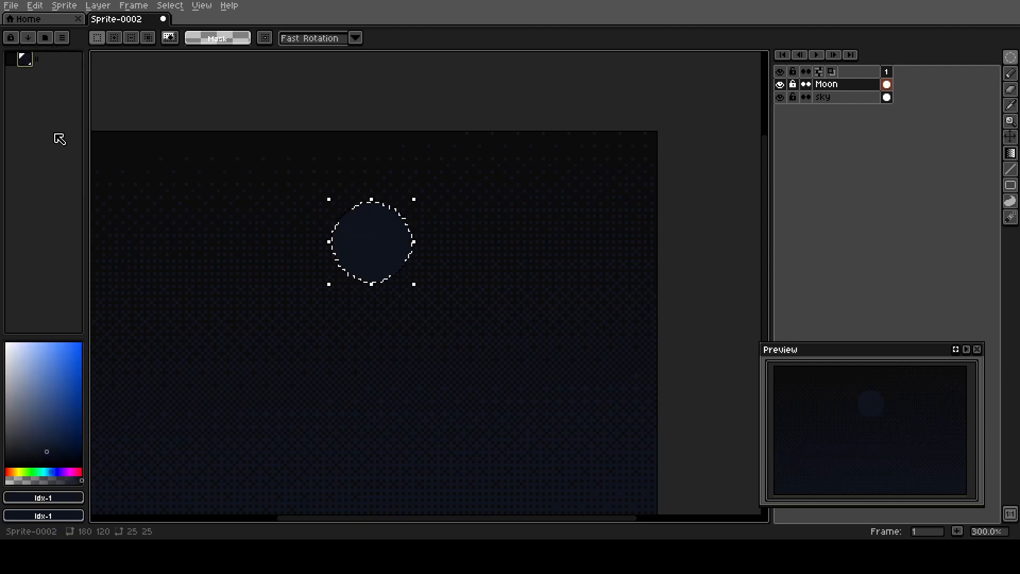
- Shade the selected moon with a Bayer Matrix 8x8 gradient from near-black at its upper right to dark navy at its lower left
left_click(11, 59)
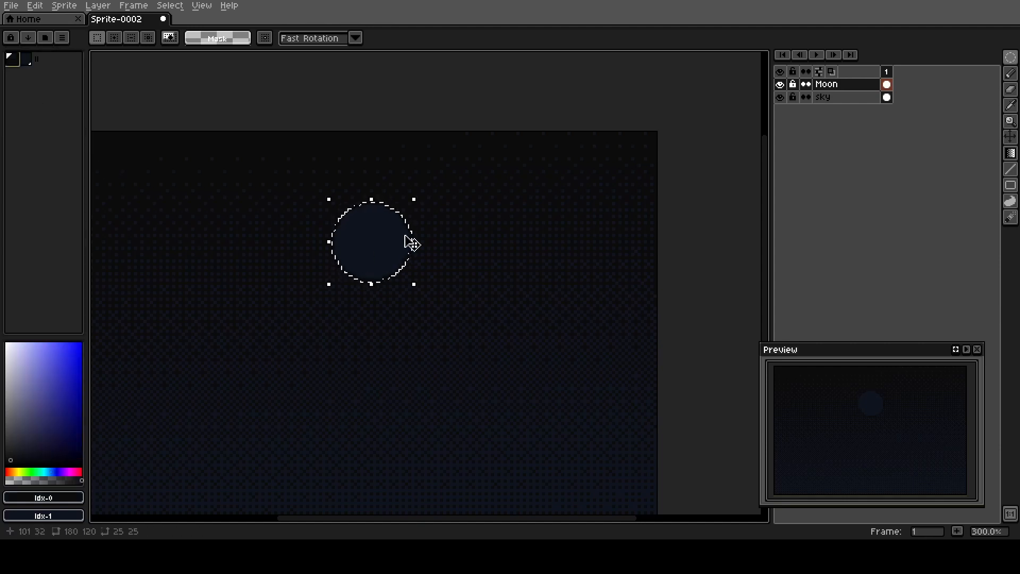
scroll(403, 229, "up", 1)
scroll(403, 228, "up", 2)
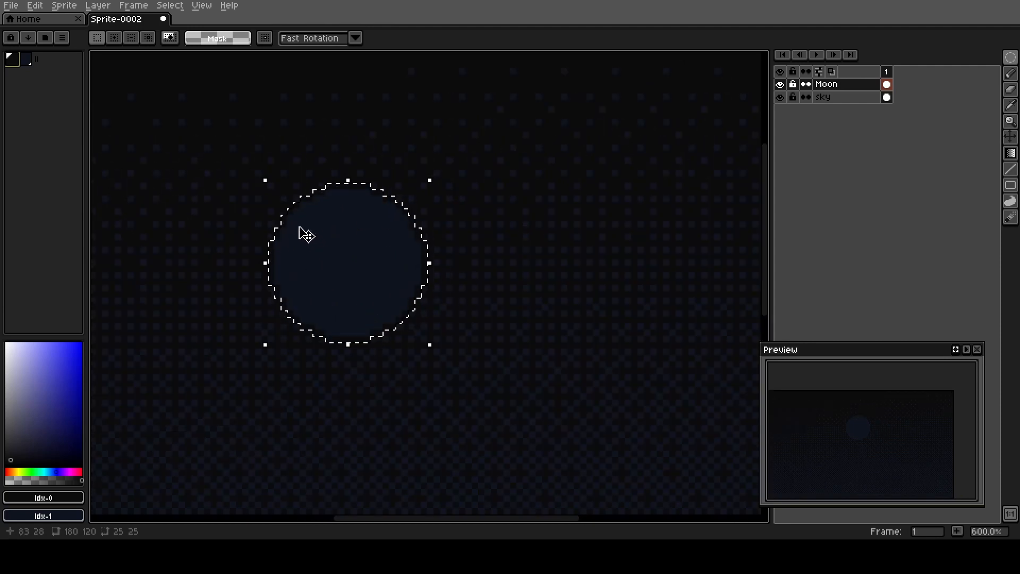
left_click(1011, 154)
left_click_drag(373, 234, 303, 301)
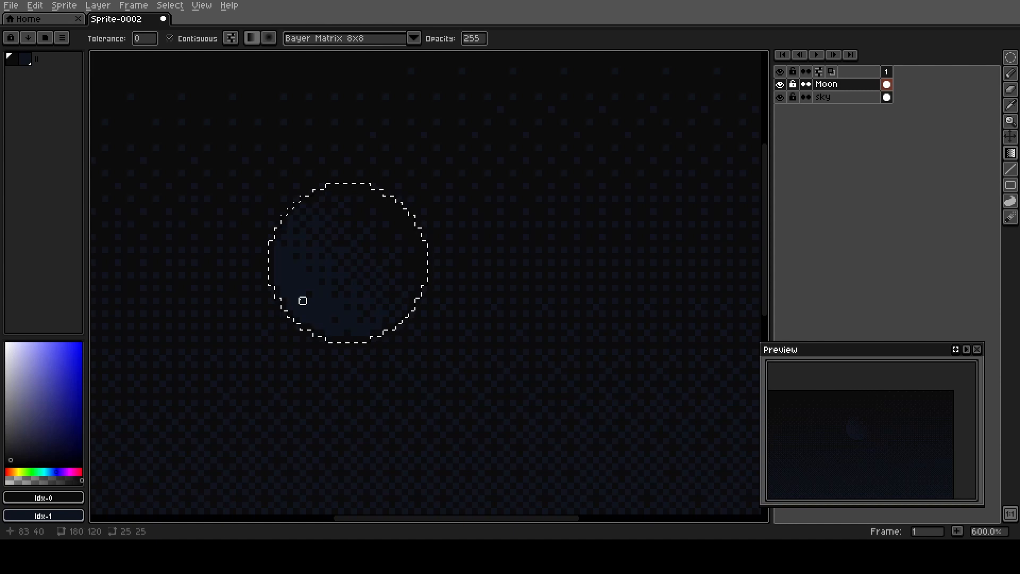
- Clear the selection and move the moon to the upper-right part of the sky
key("ctrl+d")
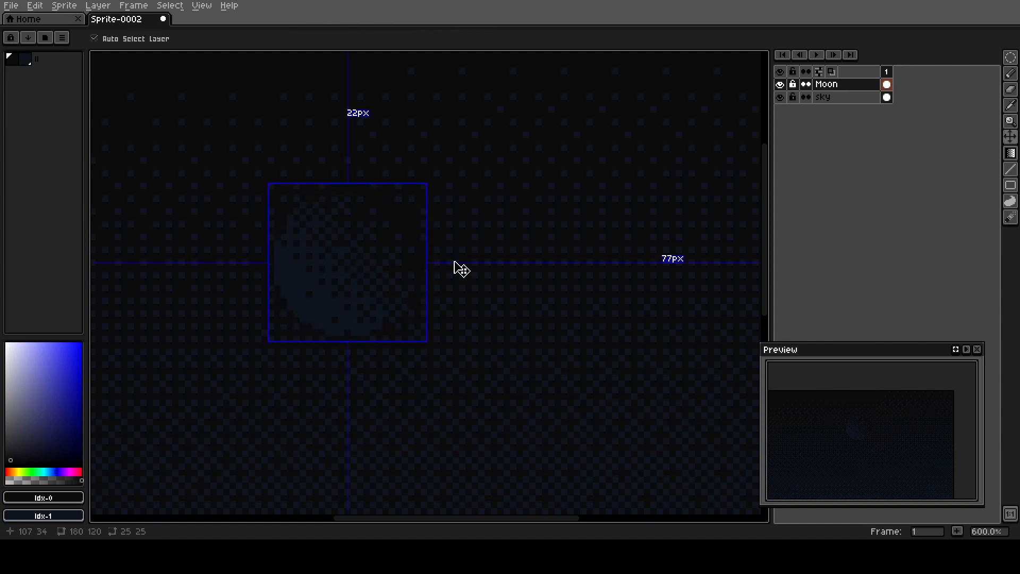
scroll(418, 301, "down", 3)
left_click_drag(303, 326, 548, 187)
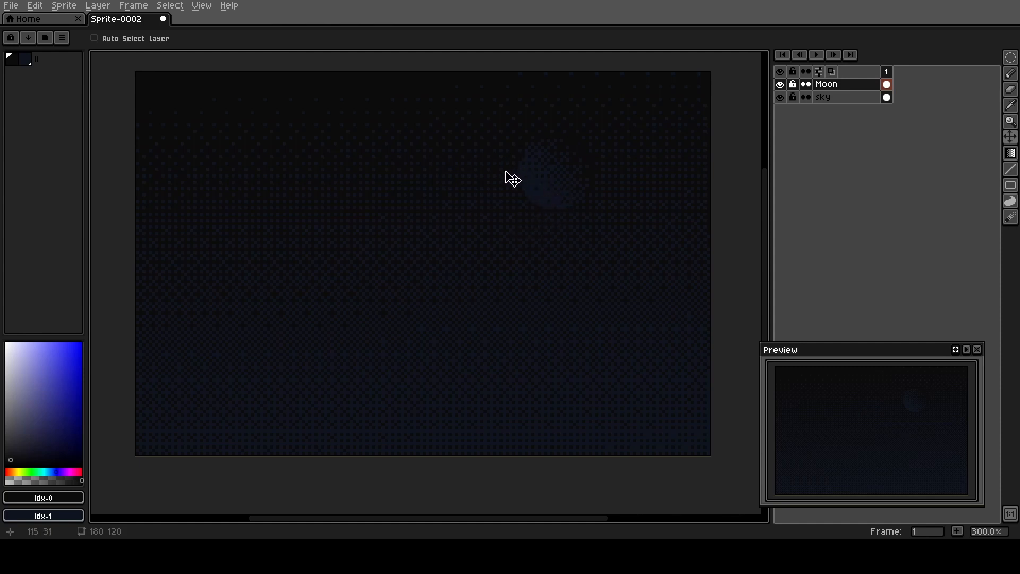
- Add a new layer above Moon and name it "Mountain1"
left_click(844, 84)
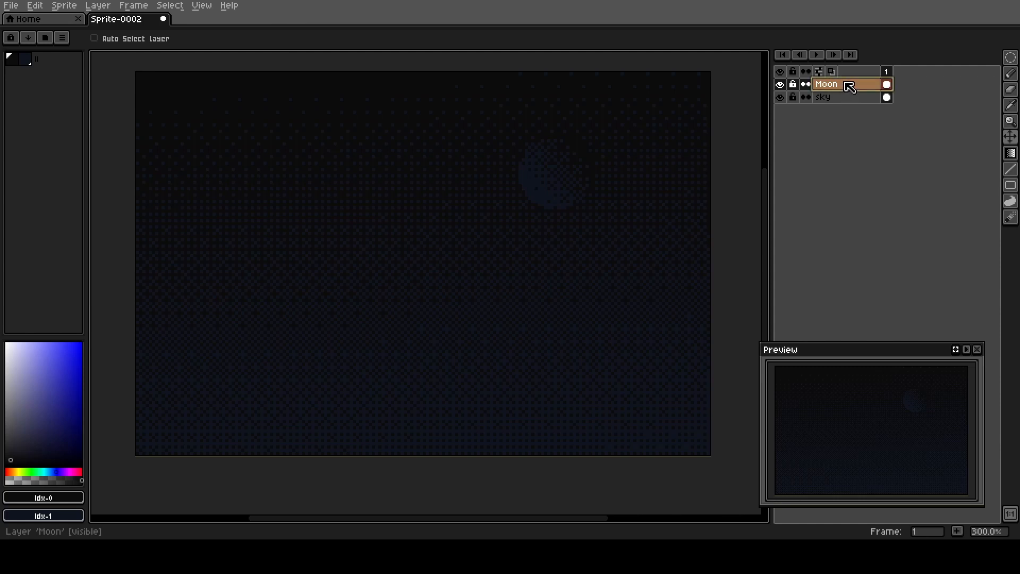
key("shift+n")
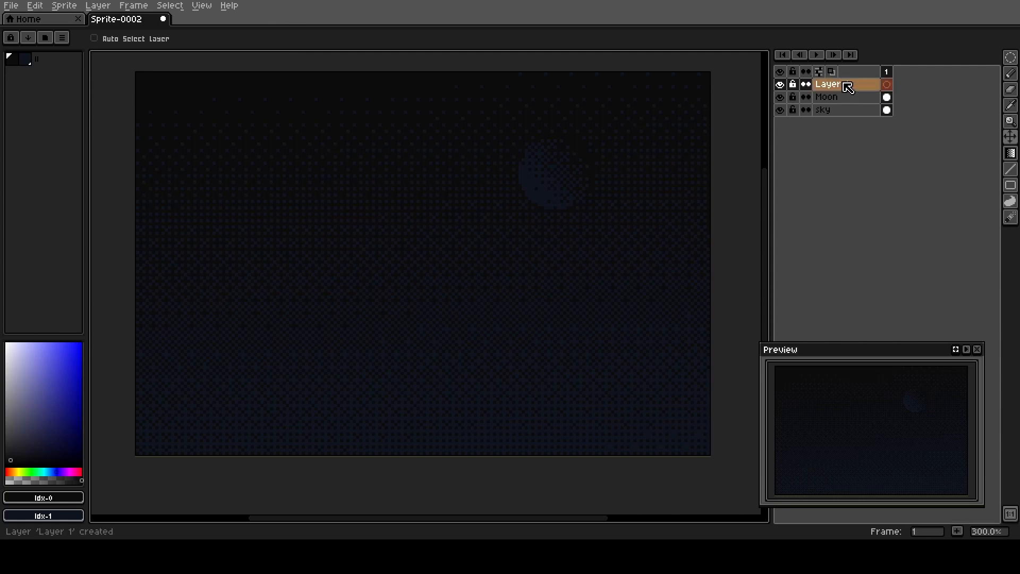
double_click(845, 84)
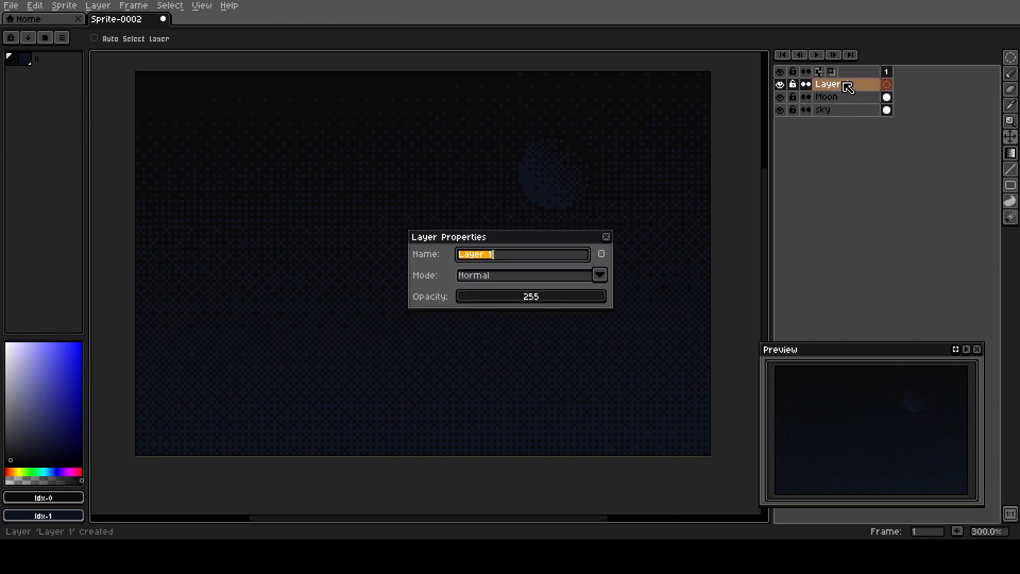
type("Mountain1")
key("Return")
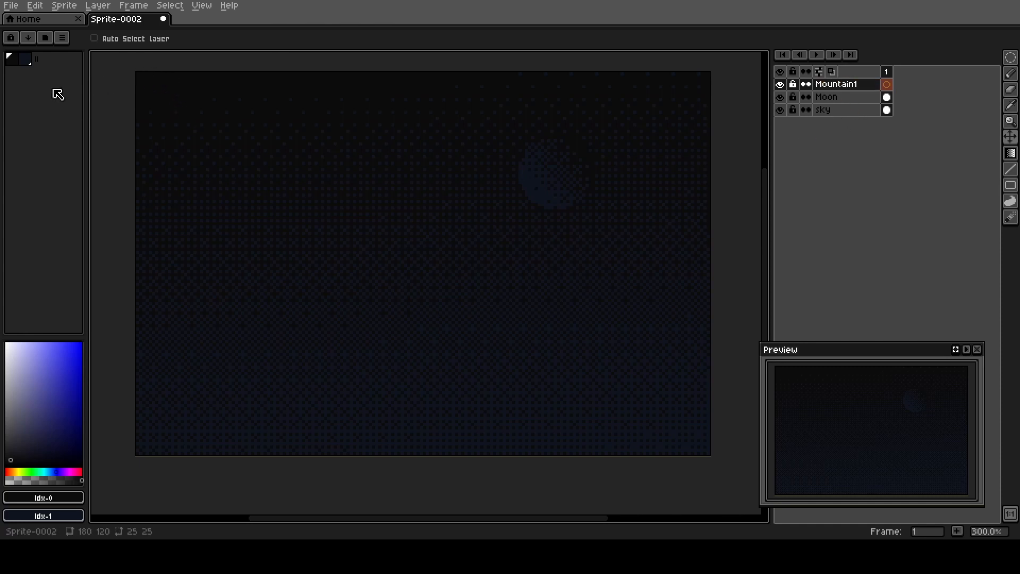
- Set near-black as the foreground colour and hide the Moon and sky layers
left_click(15, 60)
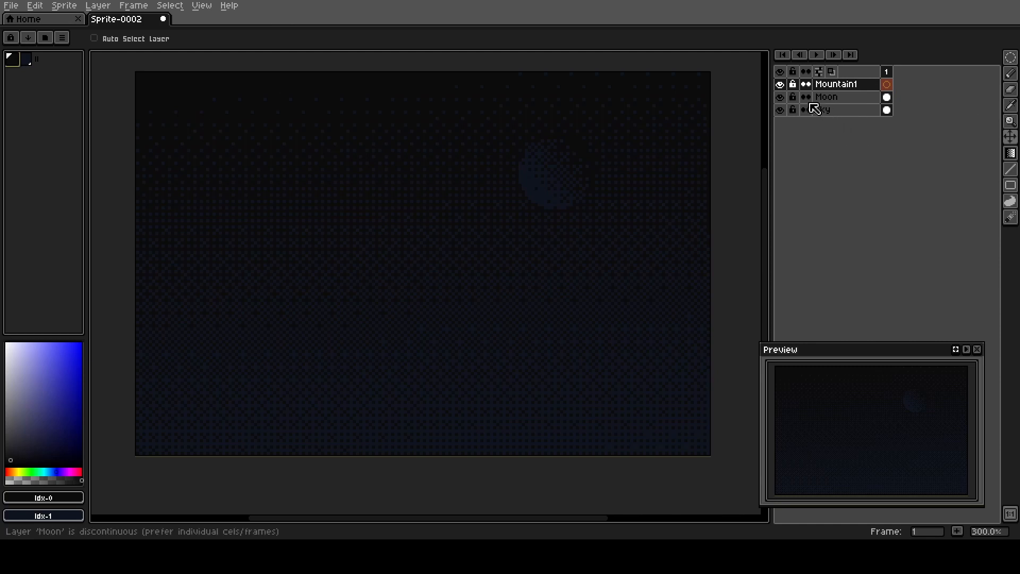
left_click(780, 98)
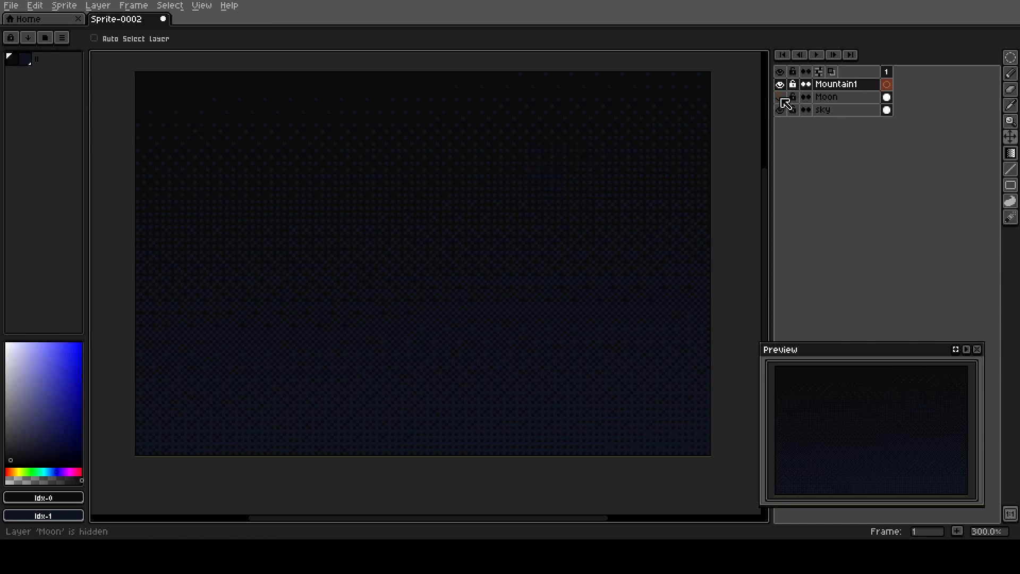
left_click(780, 110)
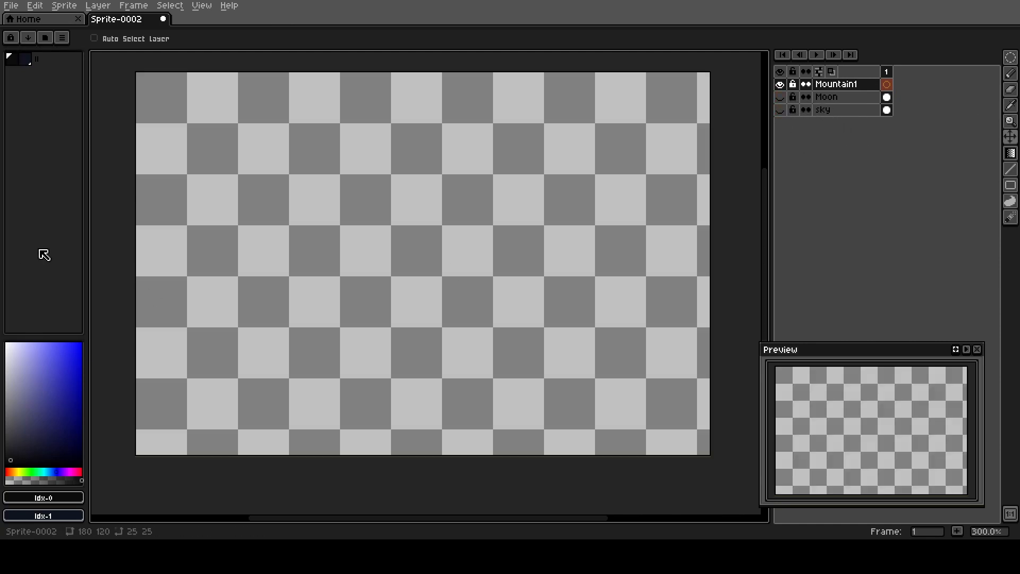
- Draw a 1 px near-black ridge line with three rounded peaks across the full canvas width on Mountain1
key("b")
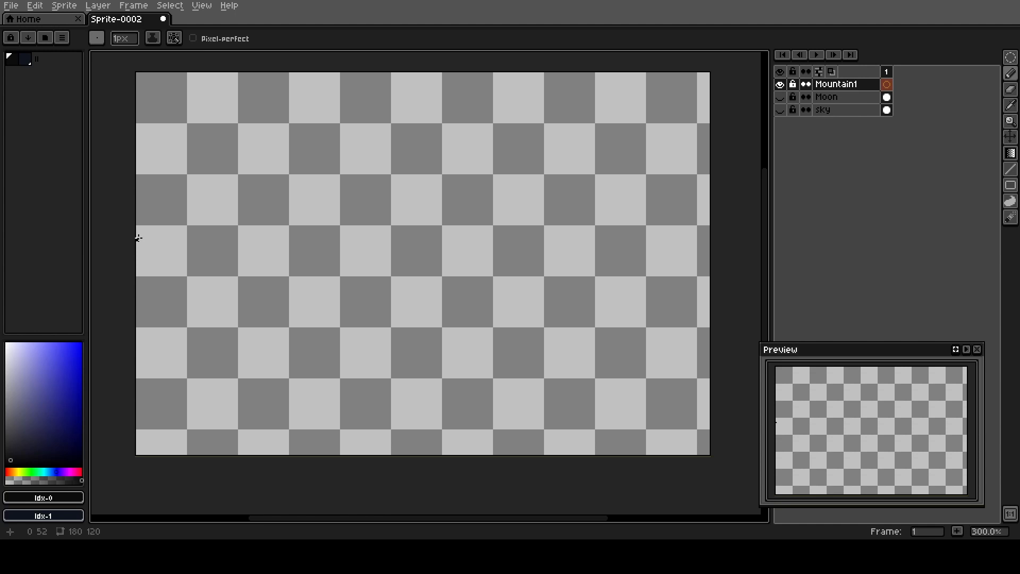
mouse_move(138, 238)
left_mouse_down()
mouse_move(186, 219)
mouse_move(216, 289)
mouse_move(167, 250)
mouse_move(174, 234)
left_mouse_up()
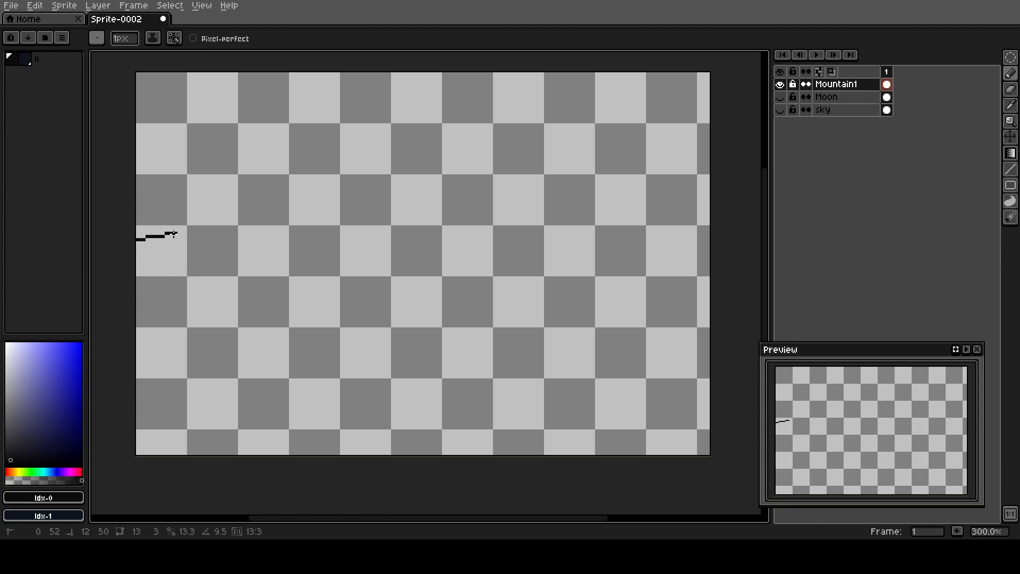
left_click(189, 236, "shift")
left_click(214, 224, "shift")
left_click_drag(222, 215, 240, 194)
mouse_move(244, 192)
left_mouse_down()
mouse_move(313, 247)
mouse_move(358, 269)
mouse_move(404, 266)
mouse_move(425, 253)
mouse_move(524, 281)
mouse_move(643, 235)
left_mouse_up()
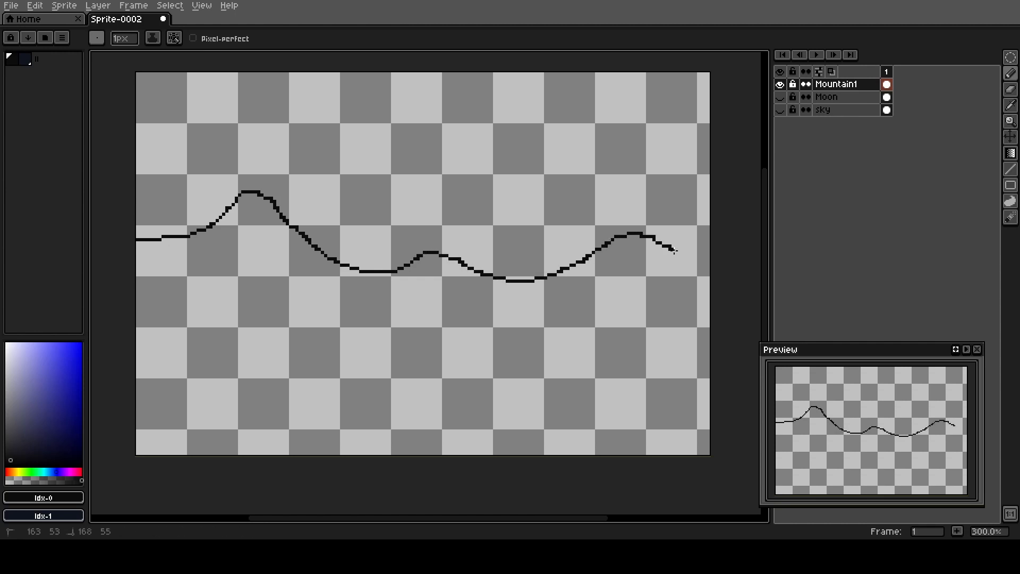
left_click_drag(701, 265, 741, 284)
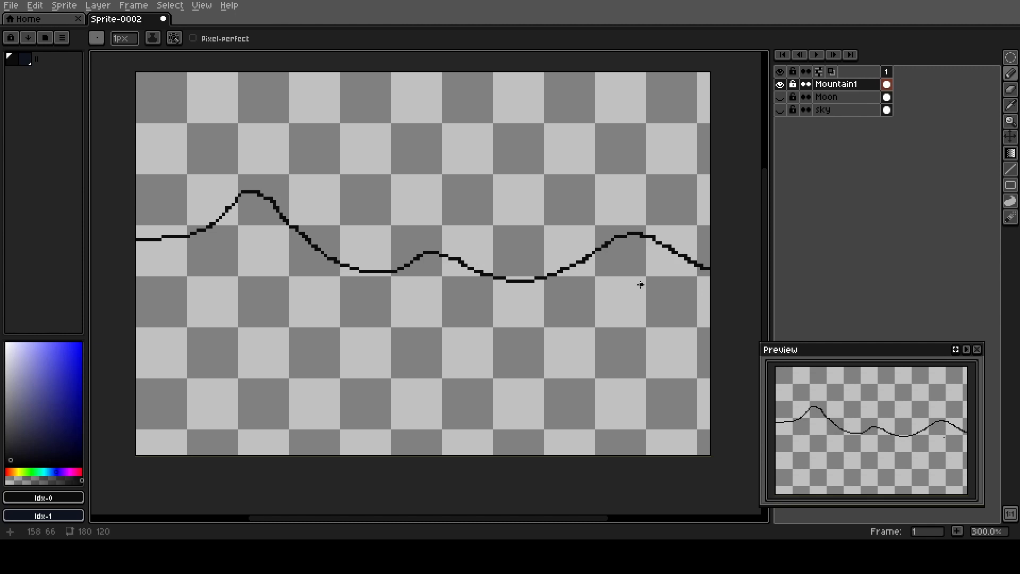
- Fill the area below the ridge line with near-black and show the Moon and sky layers again
key("g")
left_click(445, 346)
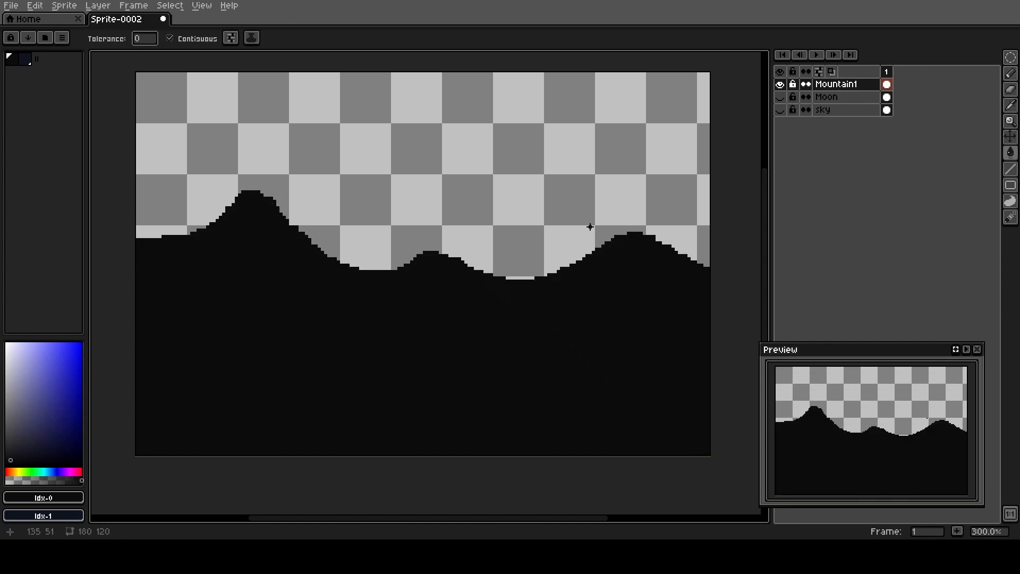
left_click(779, 96)
left_click(779, 110)
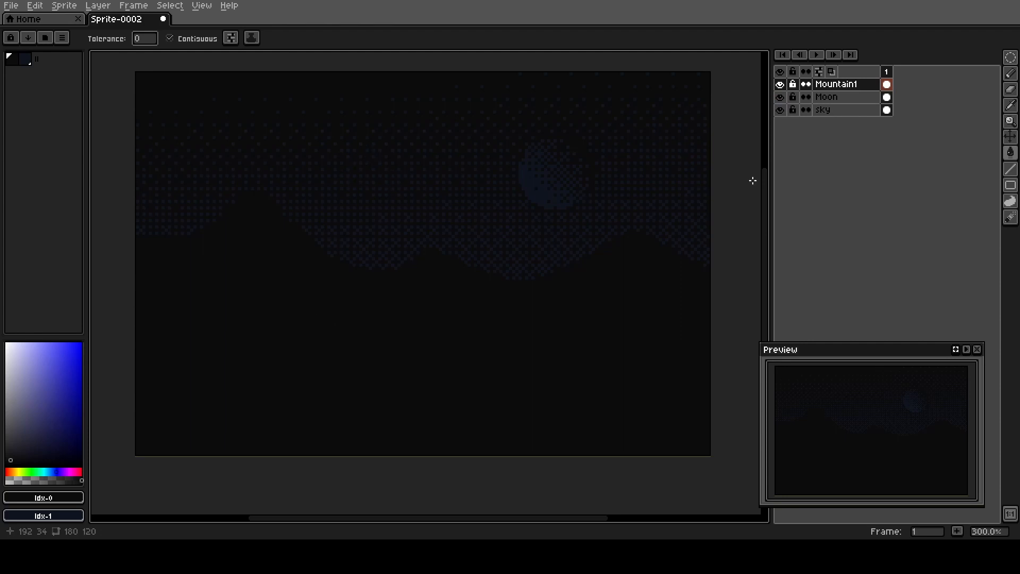
- On the sky layer, capture a 6 x 6 px patch of the sparse upper-sky dither as a custom brush
left_click(832, 111)
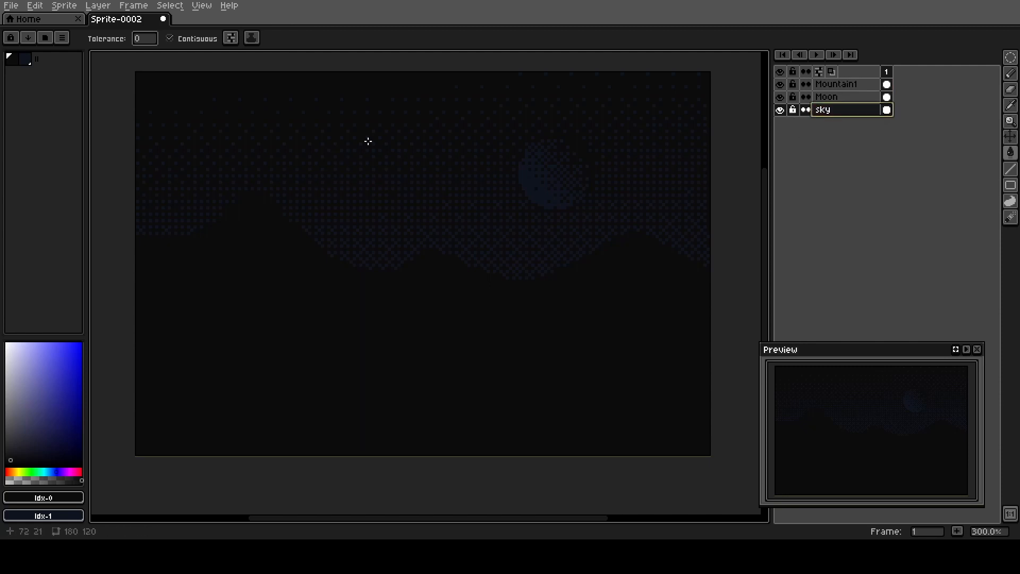
scroll(367, 143, "up", 1)
key("m")
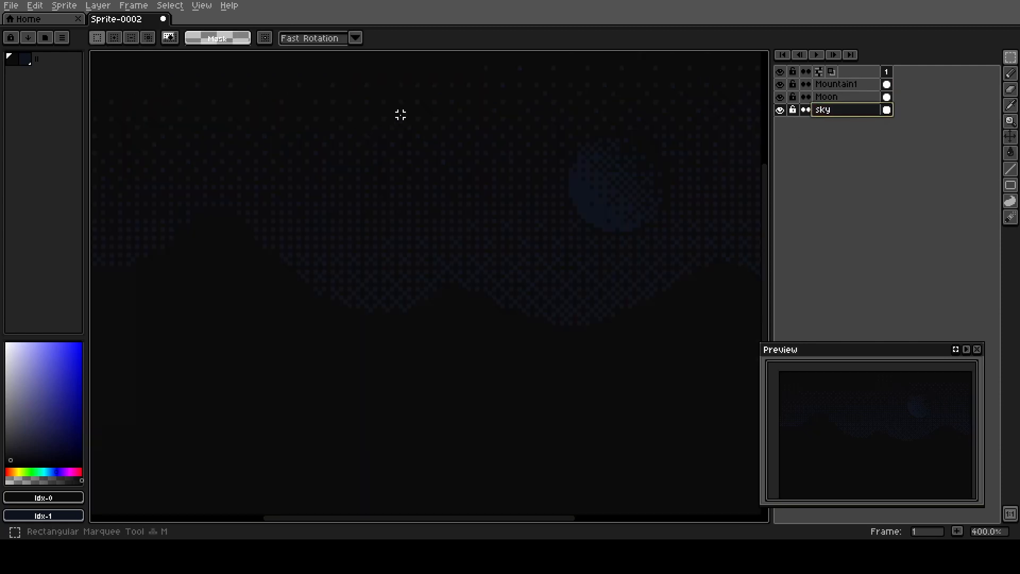
scroll(404, 112, "up", 1)
left_click_drag(416, 115, 442, 141)
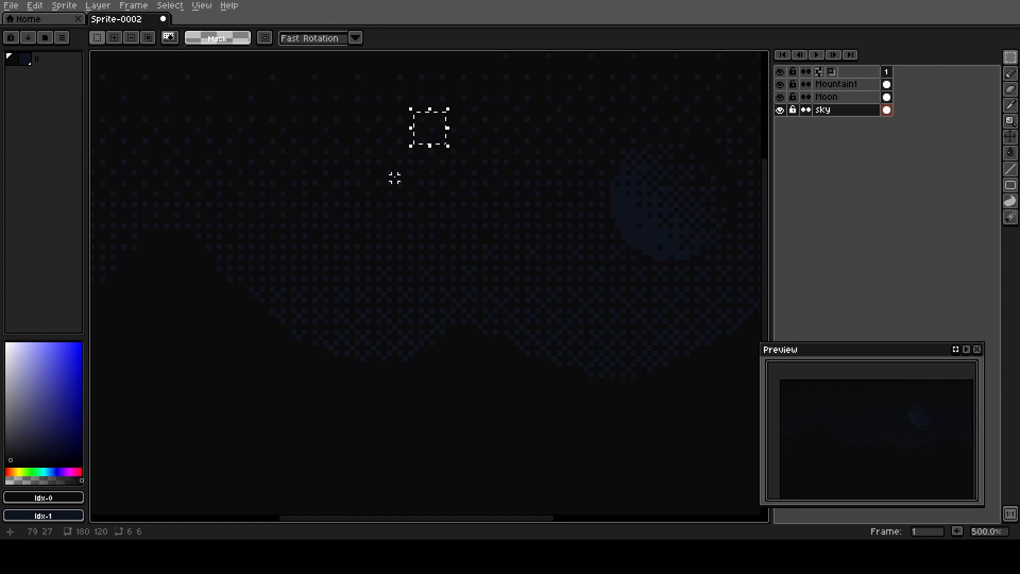
key("ctrl+b")
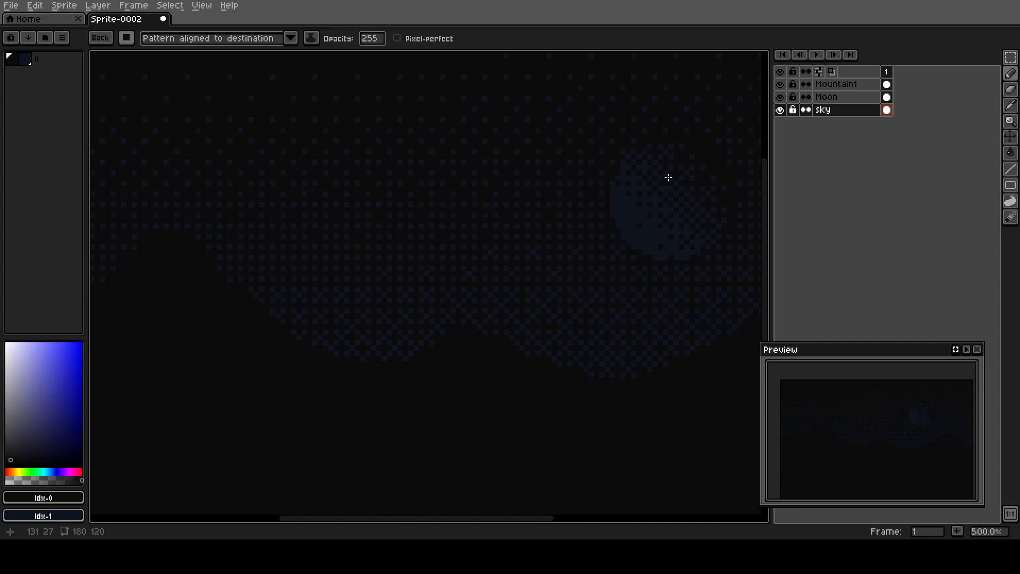
- Fill the mountain silhouette on Mountain1 with the captured dither pattern, aligned to destination
left_click(841, 85)
left_click_drag(405, 405, 421, 314)
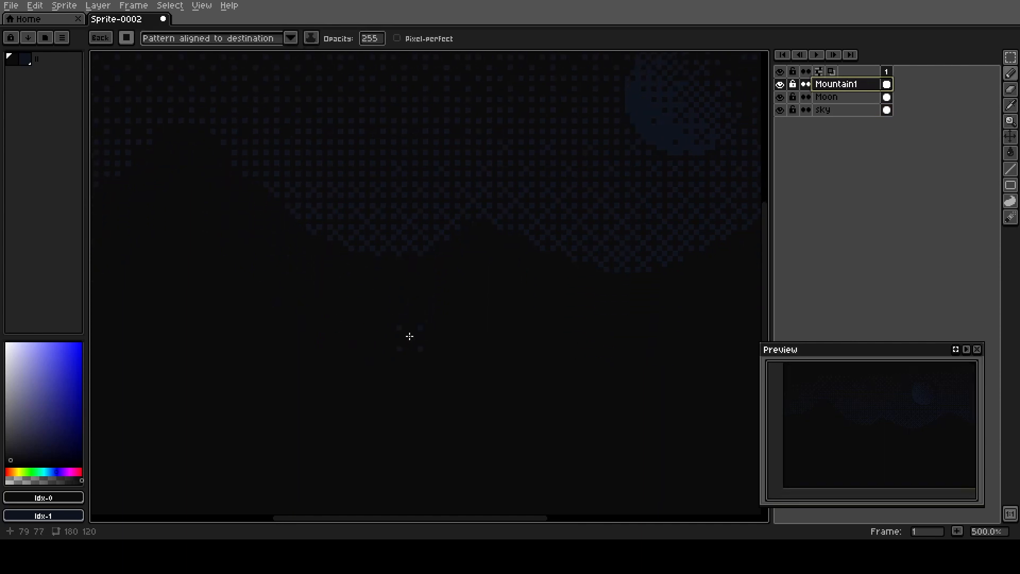
key("g")
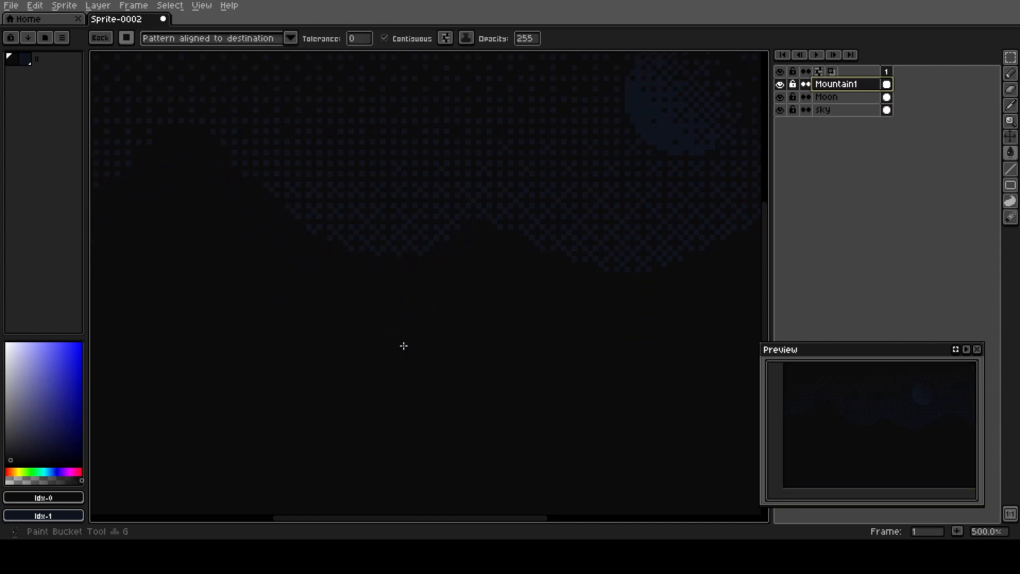
left_click(403, 349)
scroll(402, 351, "down", 1)
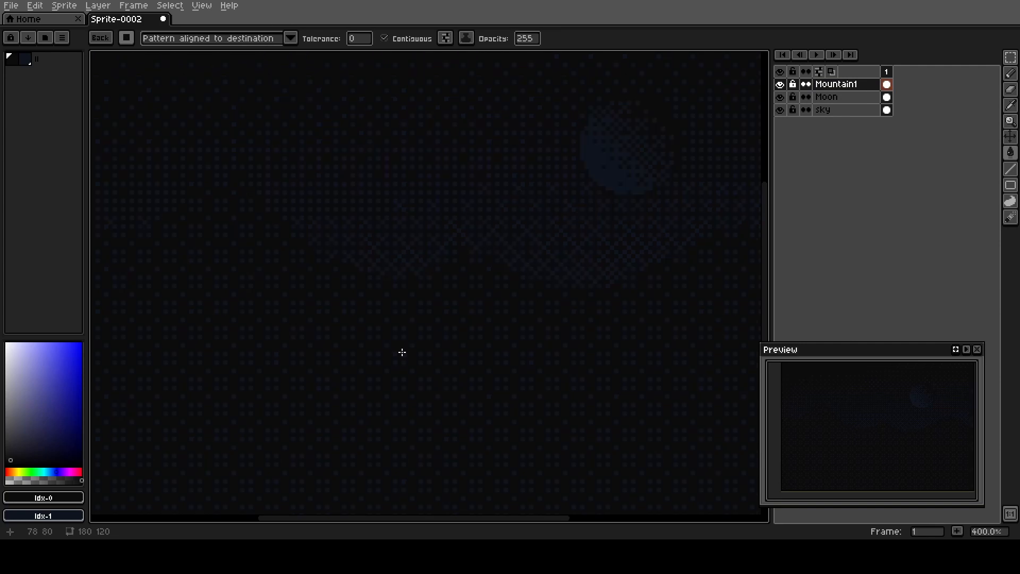
scroll(396, 360, "down", 1)
left_click_drag(377, 371, 399, 365)
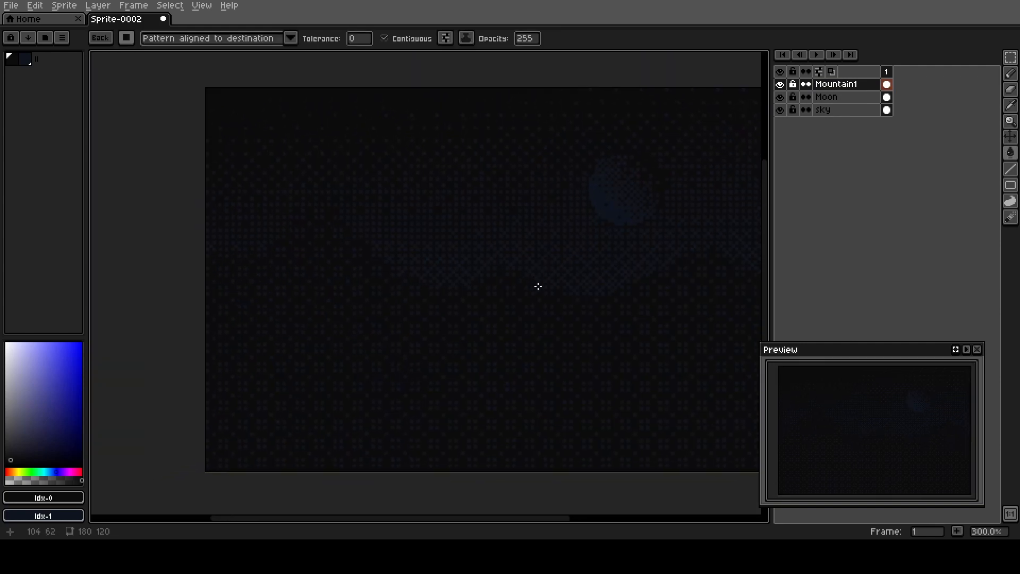
- On the sky layer, capture a 4 x 4 px patch of the denser mid-sky dither as a Pencil brush
left_click(850, 110)
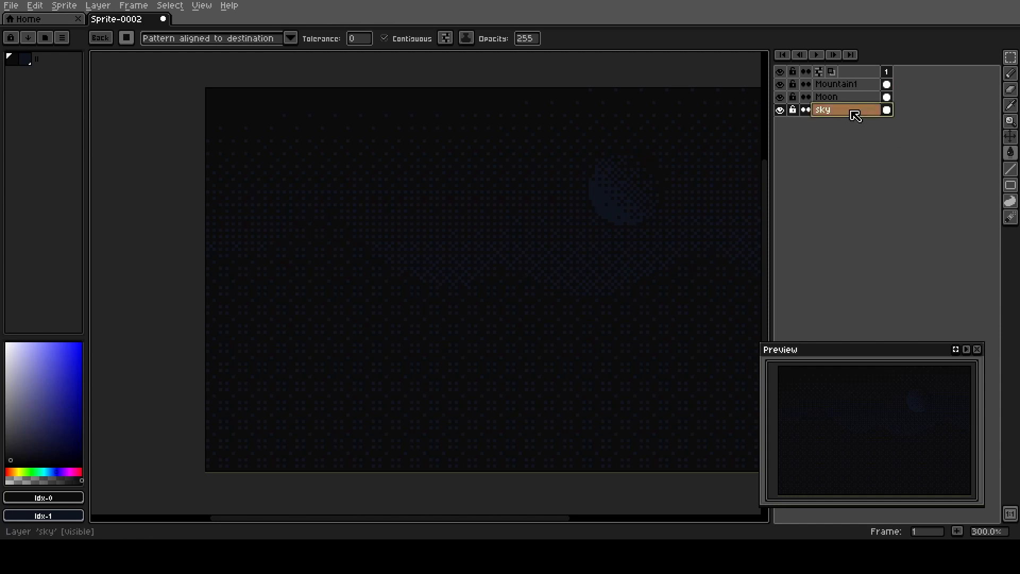
scroll(473, 232, "up", 3)
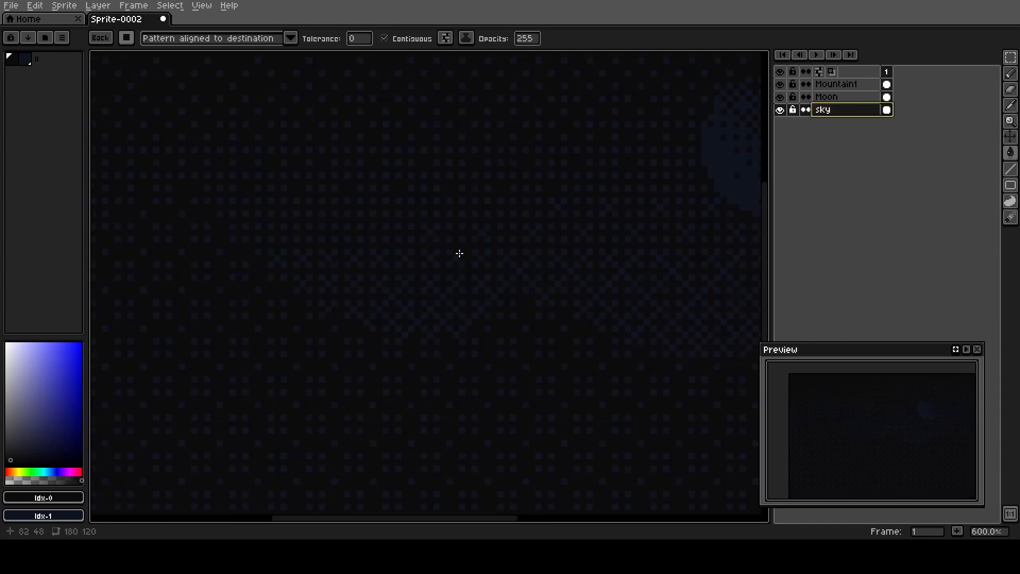
key("m")
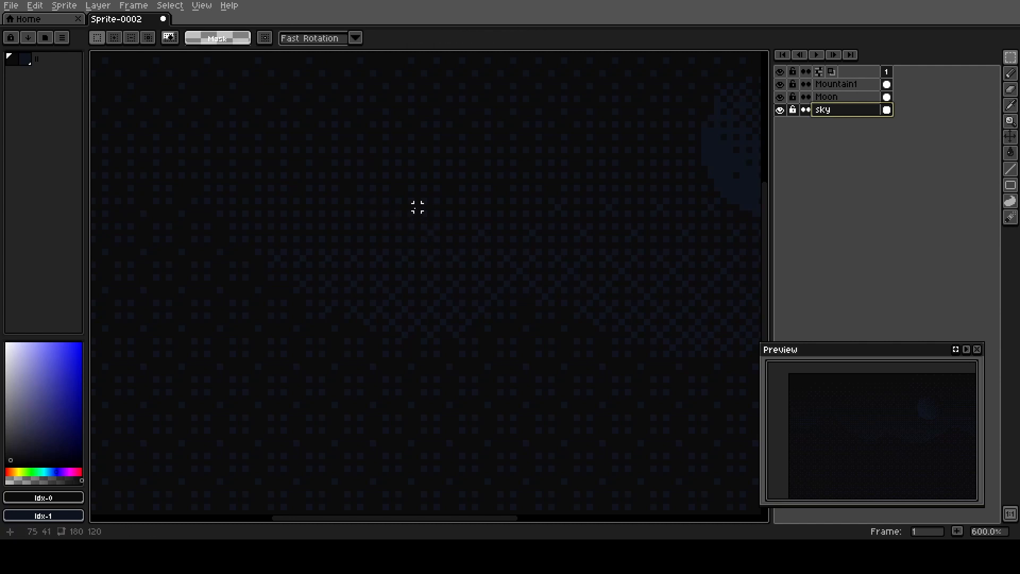
left_click_drag(399, 201, 418, 219)
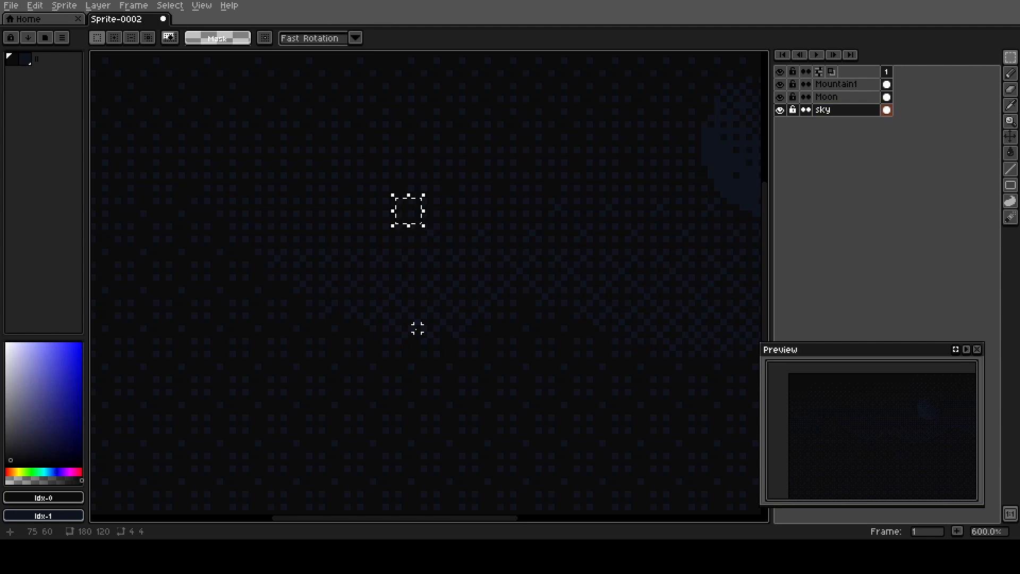
key("ctrl+d")
key("b")
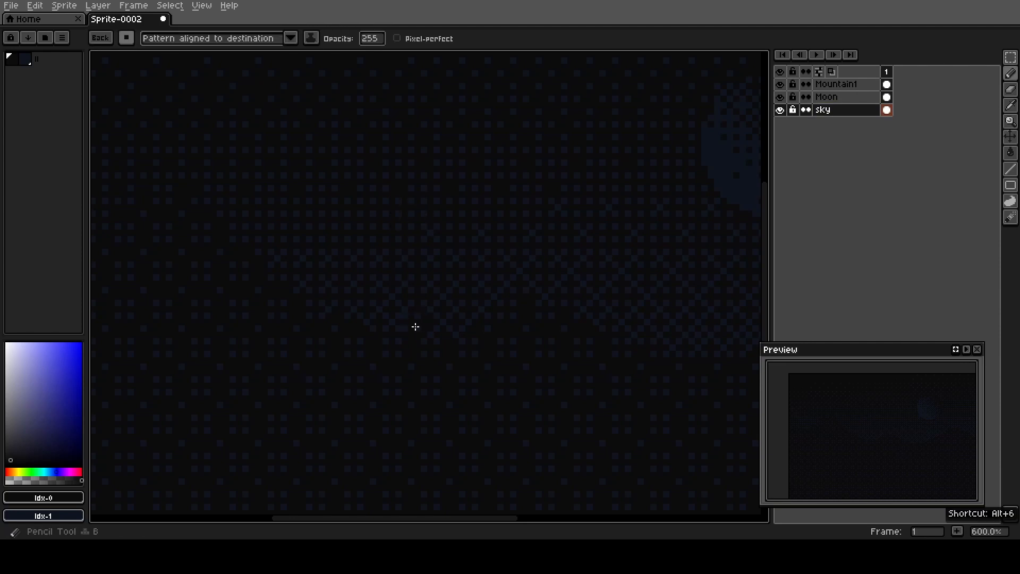
- Select the outline of the Mountain1 layer's contents and make Mountain1 the active layer
left_click(839, 84)
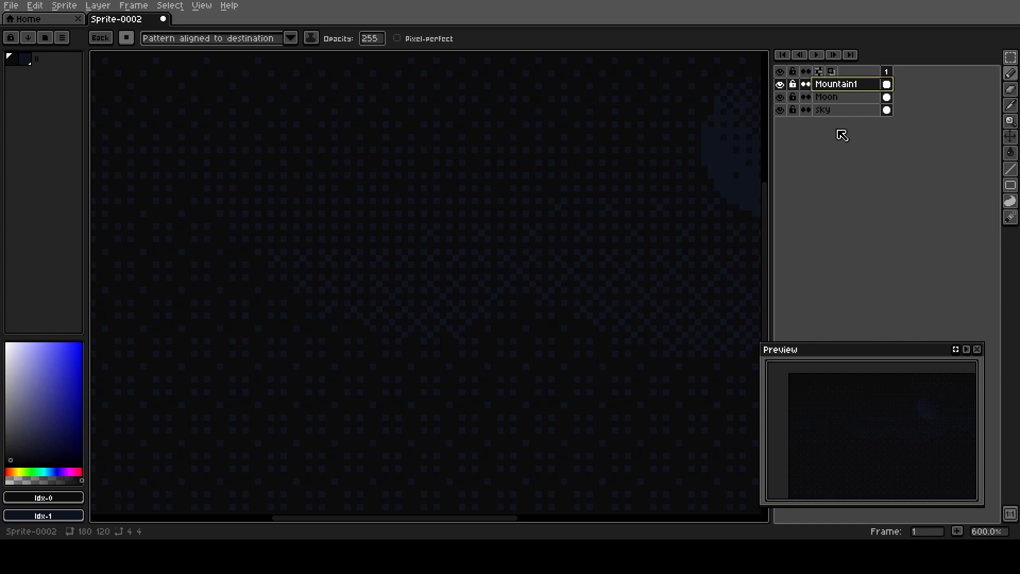
left_click(839, 97)
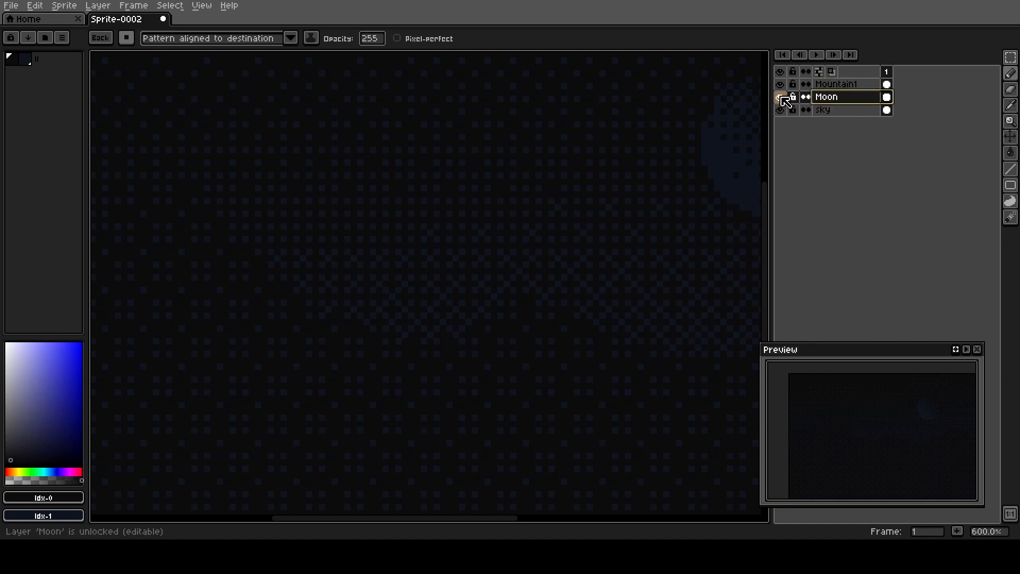
double_click(860, 97)
key("Return")
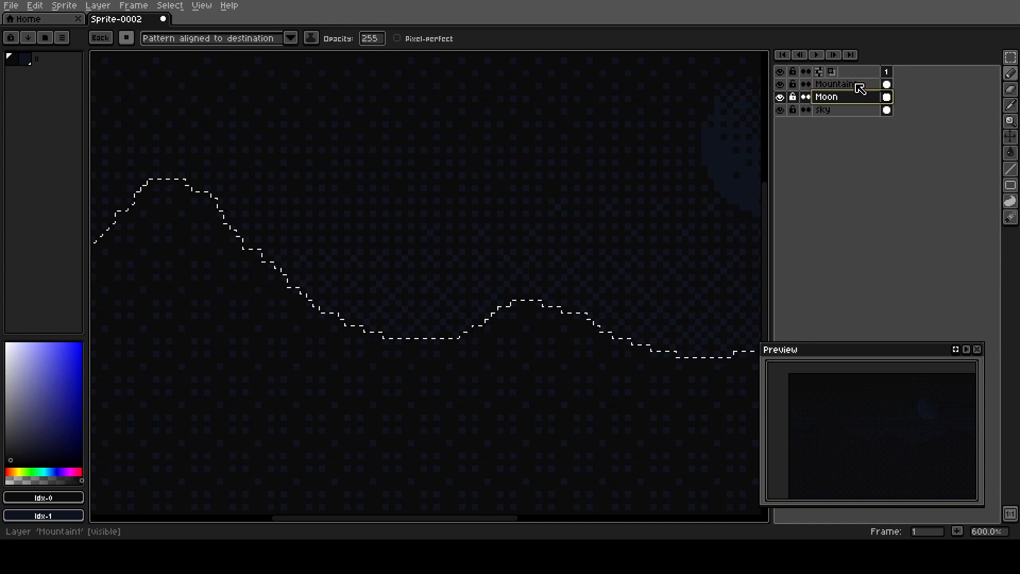
left_click(850, 86)
- Paint patches of the denser dither inside the selection, below the right-hand slopes of the mountain peaks
scroll(345, 432, "down", 1)
scroll(345, 432, "down", 1)
left_click_drag(298, 421, 506, 335)
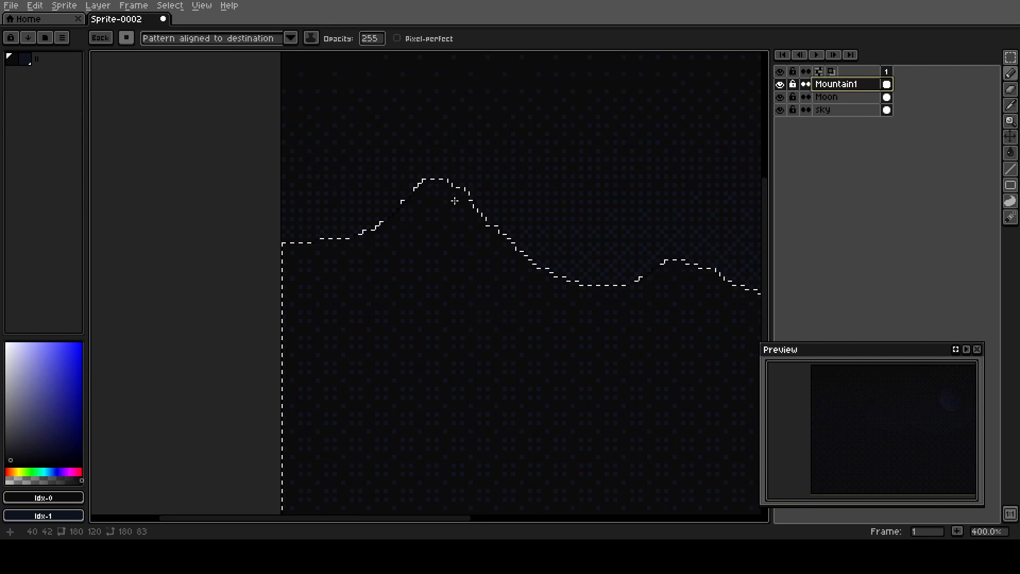
left_click_drag(466, 230, 425, 247)
left_click(469, 259)
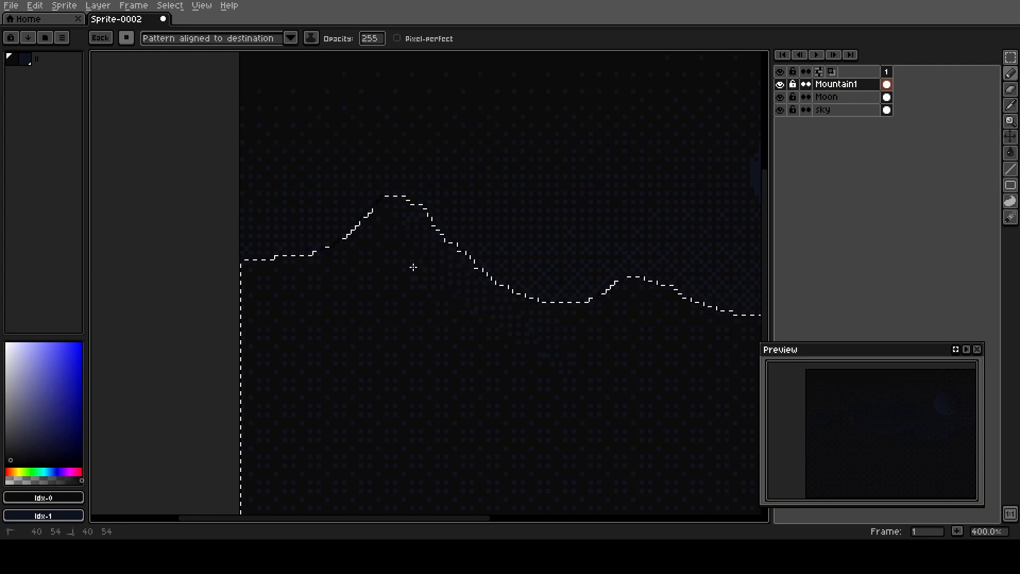
left_click_drag(619, 398, 405, 346)
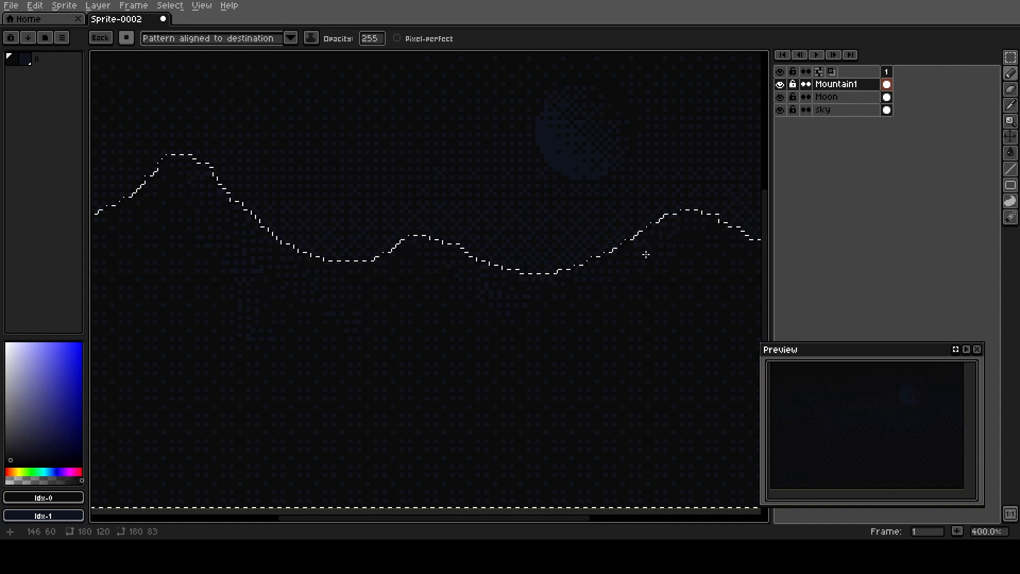
left_click_drag(363, 343, 304, 345)
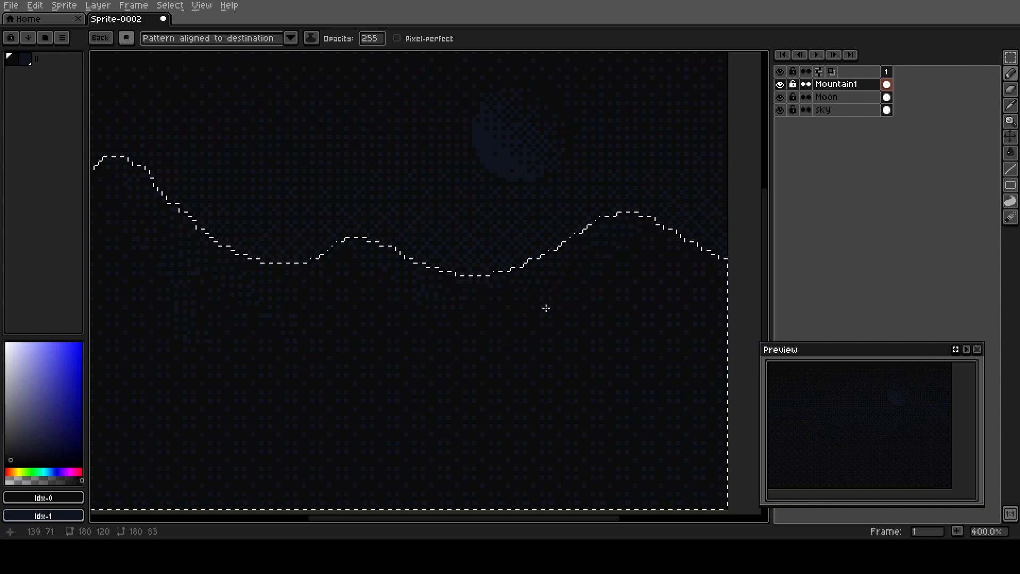
scroll(404, 330, "down", 1)
key("space")
left_click_drag(260, 357, 344, 362)
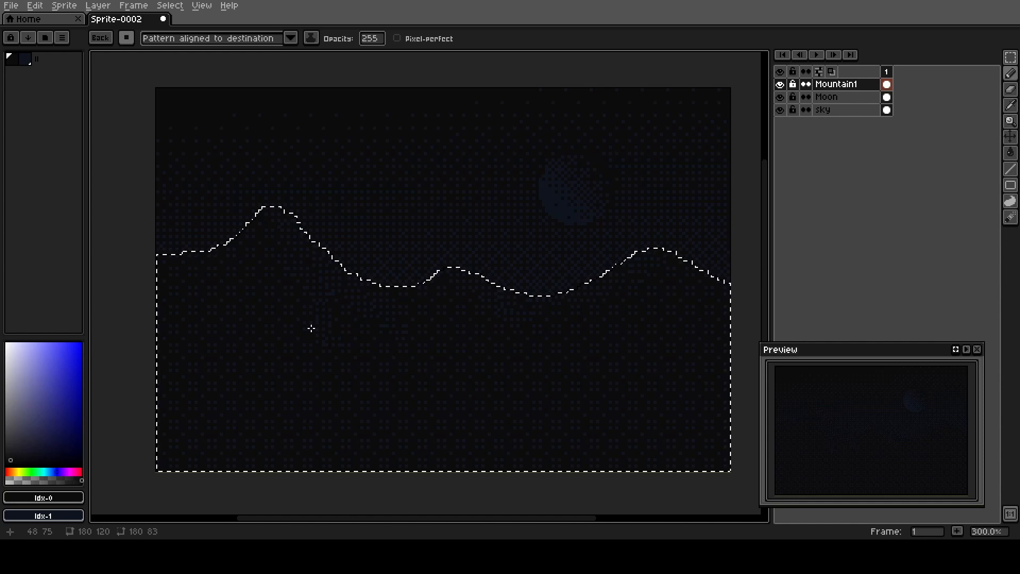
- Return to the plain 1 px Pencil brush and reselect the Mountain1 layer's contents
scroll(311, 328, "up", 2)
key("b")
key("ctrl+d")
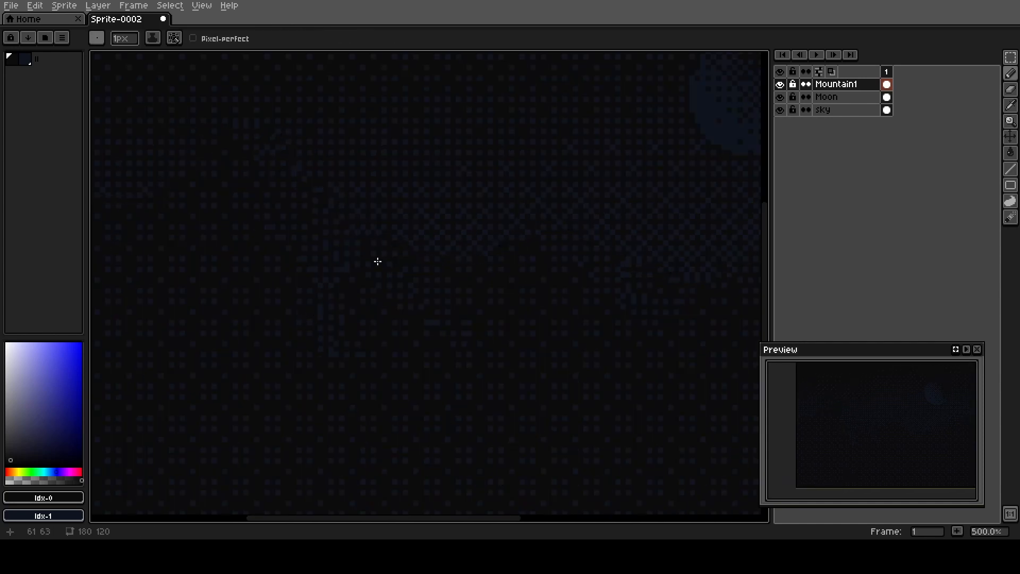
left_click(838, 86, "ctrl")
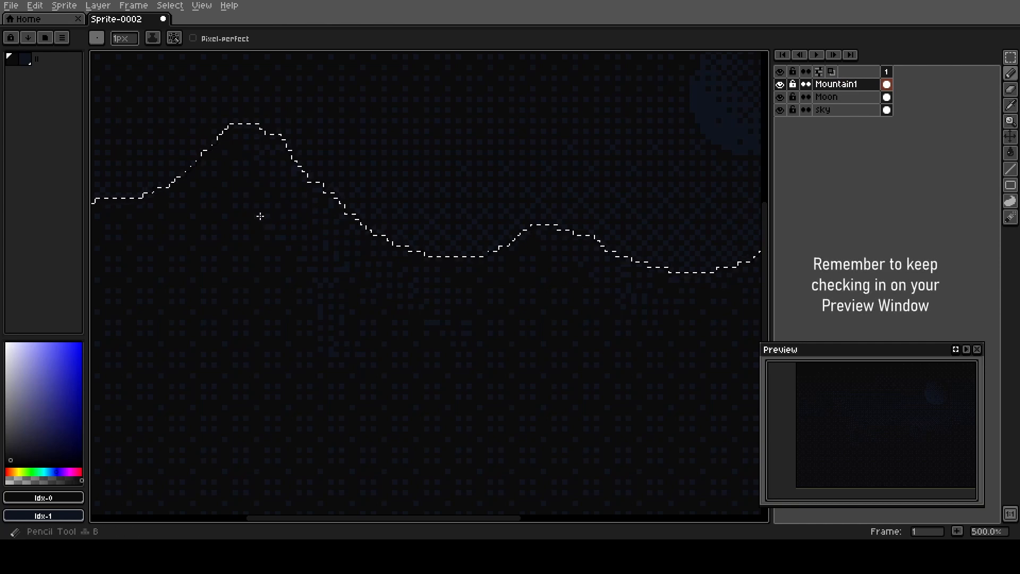
- Draw solid highlights in palette colour Idx-1 along the moon-facing ridge edges of the Mountain1 peaks
left_click(31, 60)
scroll(282, 170, "up", 2)
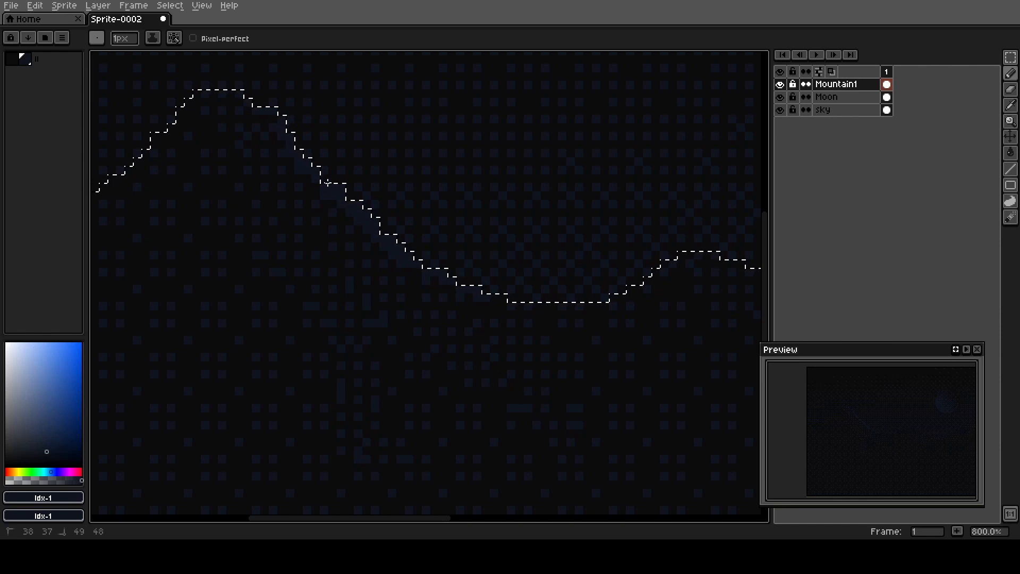
left_click_drag(558, 376, 202, 406)
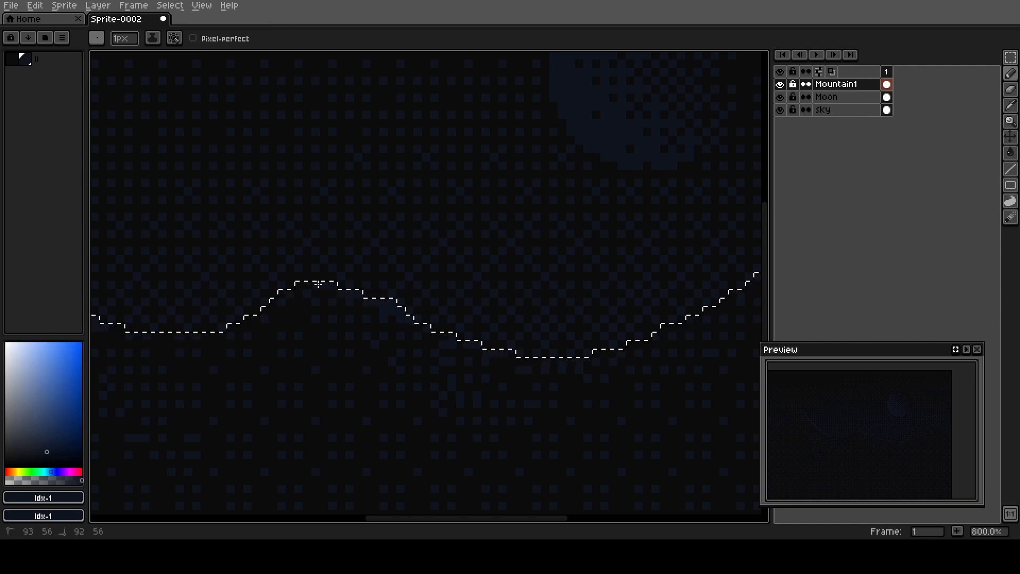
key("space")
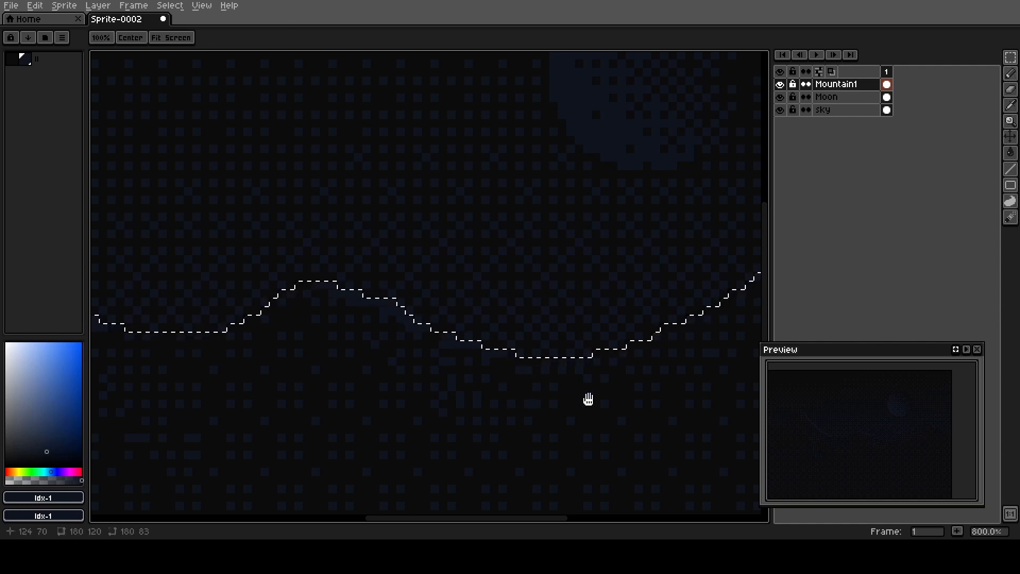
left_click_drag(567, 399, 347, 424)
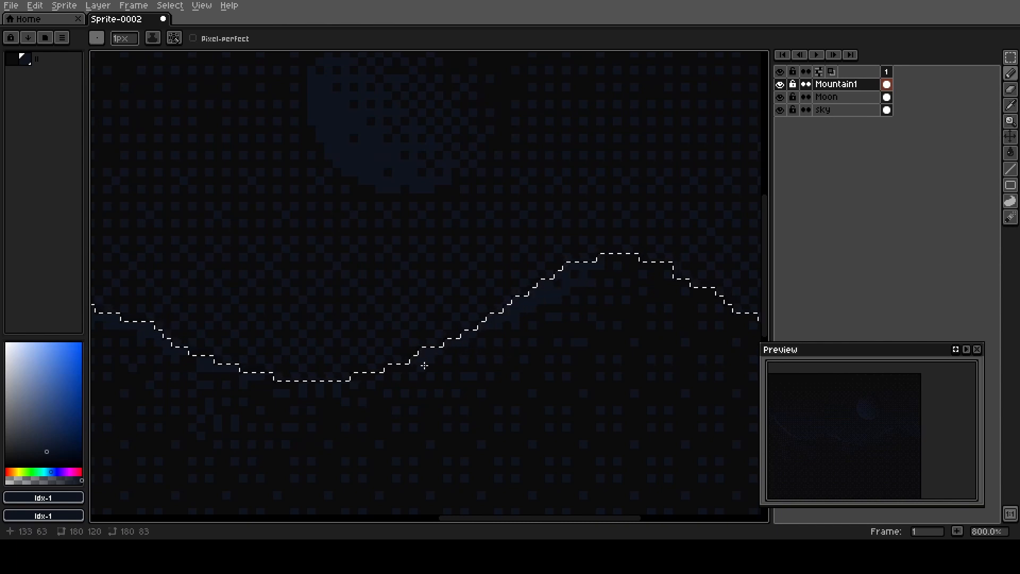
- Thicken the highlight on the left slope of Mountain1's rightmost peak with extra Idx-1 pixels
scroll(372, 376, "down", 2)
left_click_drag(306, 405, 329, 394)
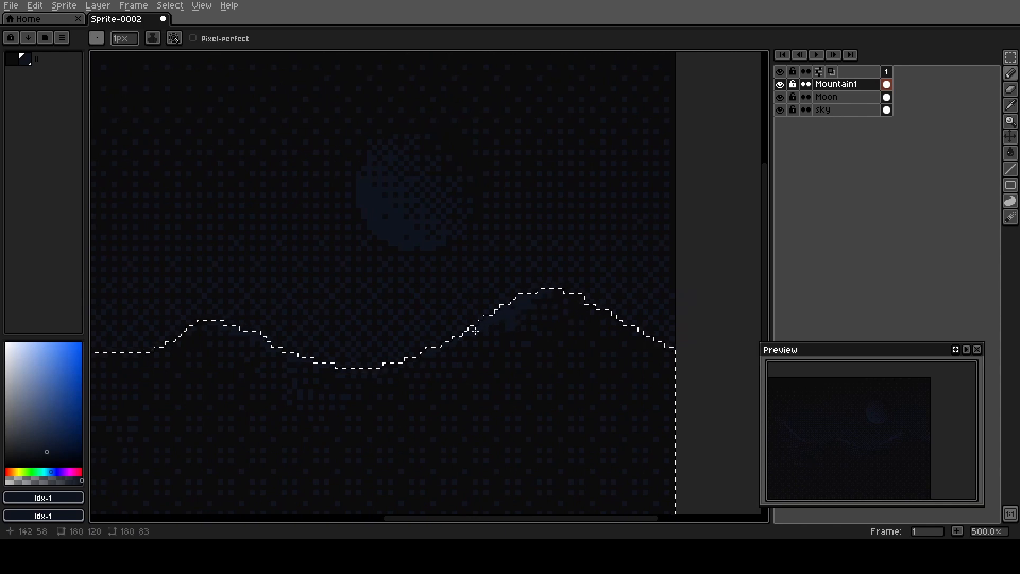
mouse_move(320, 414)
left_mouse_down()
mouse_move(391, 391)
mouse_move(544, 371)
left_mouse_up()
left_click(516, 322)
- Add scattered highlight pixel clusters to the dither beneath the ridge edges of the Mountain1 peaks, mainly on the leftmost mountain
left_click_drag(301, 361, 502, 391)
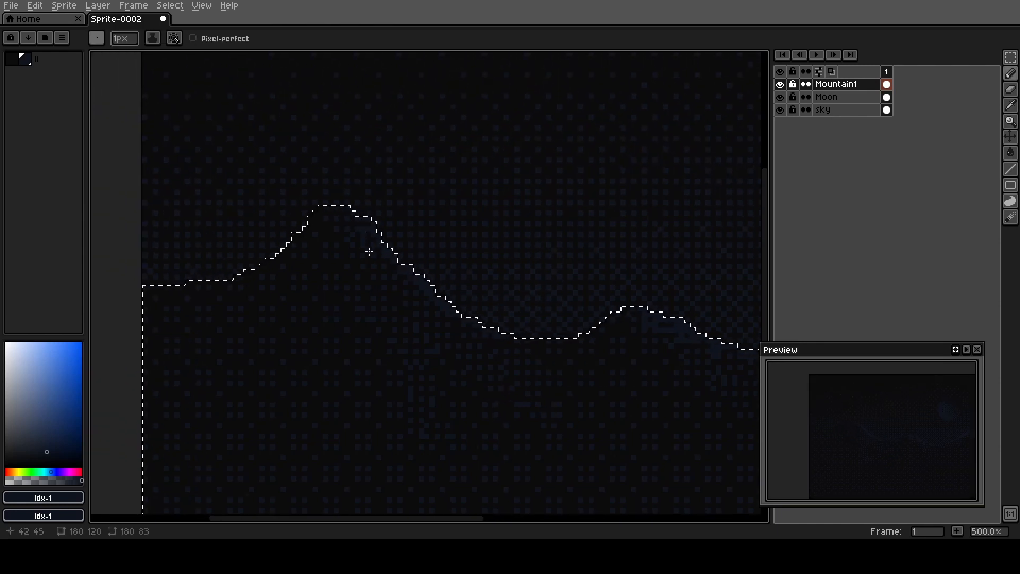
left_click(487, 329)
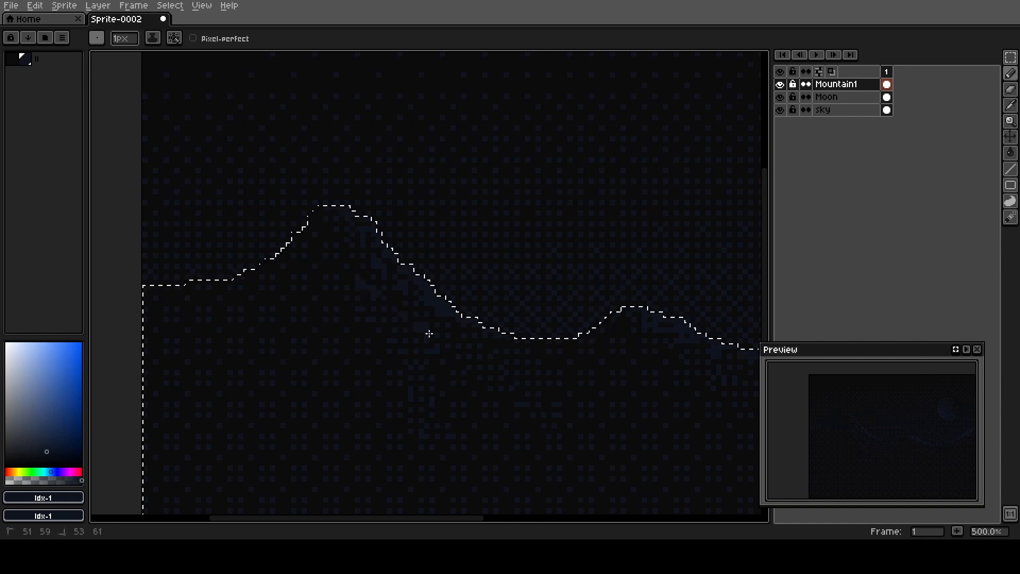
key("space")
left_click_drag(562, 387, 460, 317)
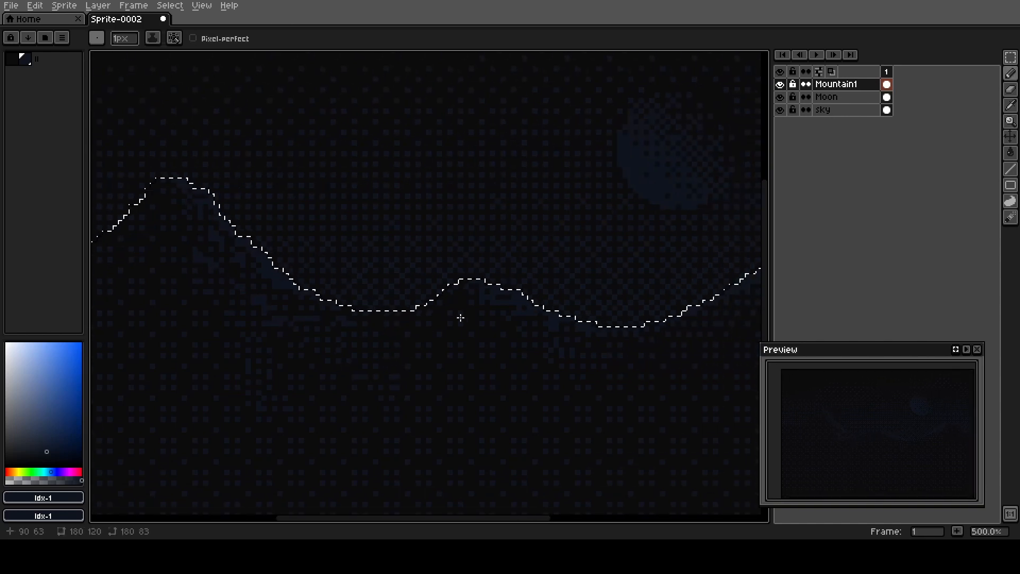
key("space")
left_click_drag(542, 337, 499, 355)
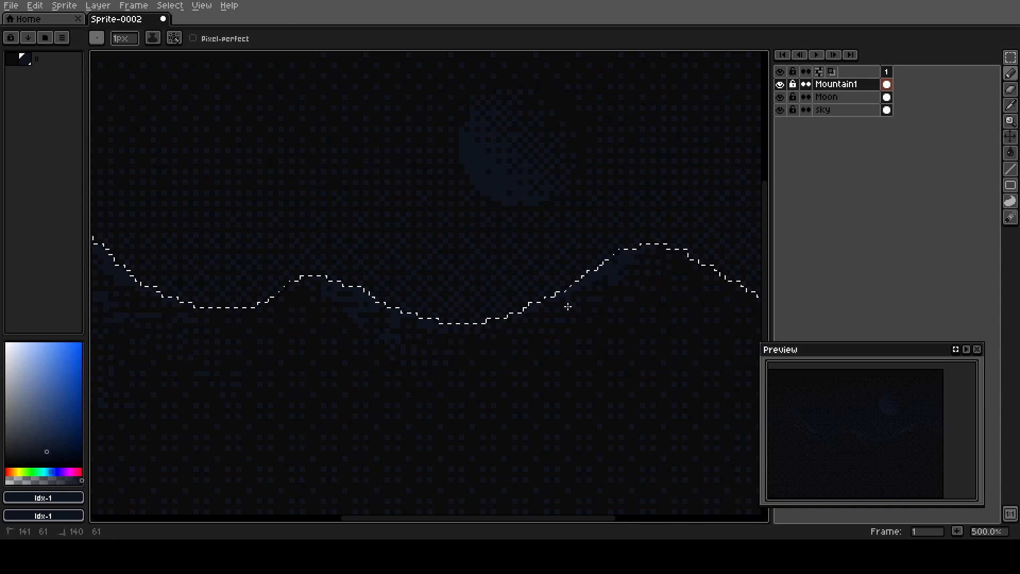
scroll(466, 355, "down", 1)
scroll(466, 355, "down", 2)
key("space")
left_click_drag(378, 378, 414, 343)
scroll(433, 335, "up", 1)
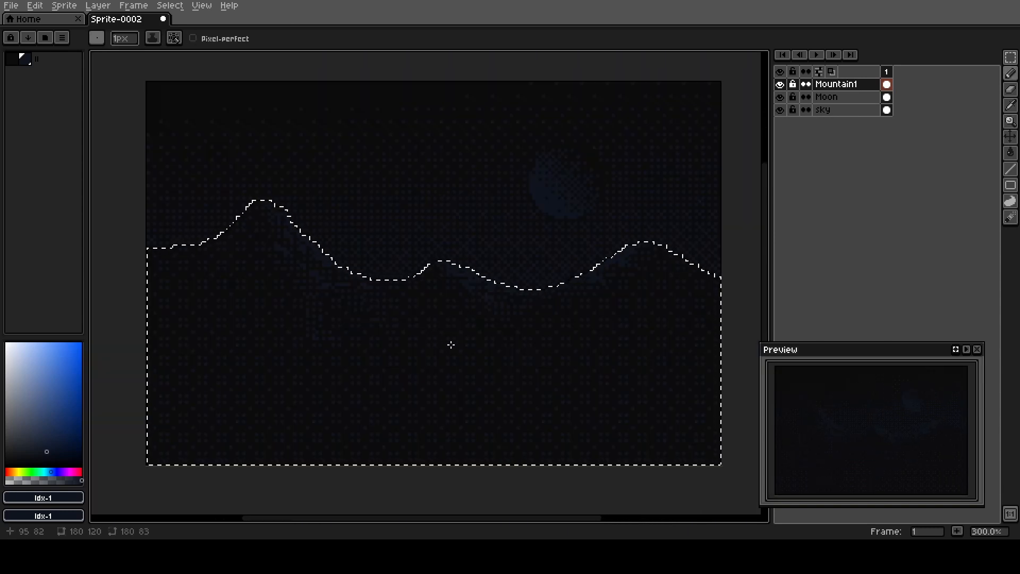
- Create a layer named Mountain2 above Mountain1 and clear the selection
left_click(827, 85)
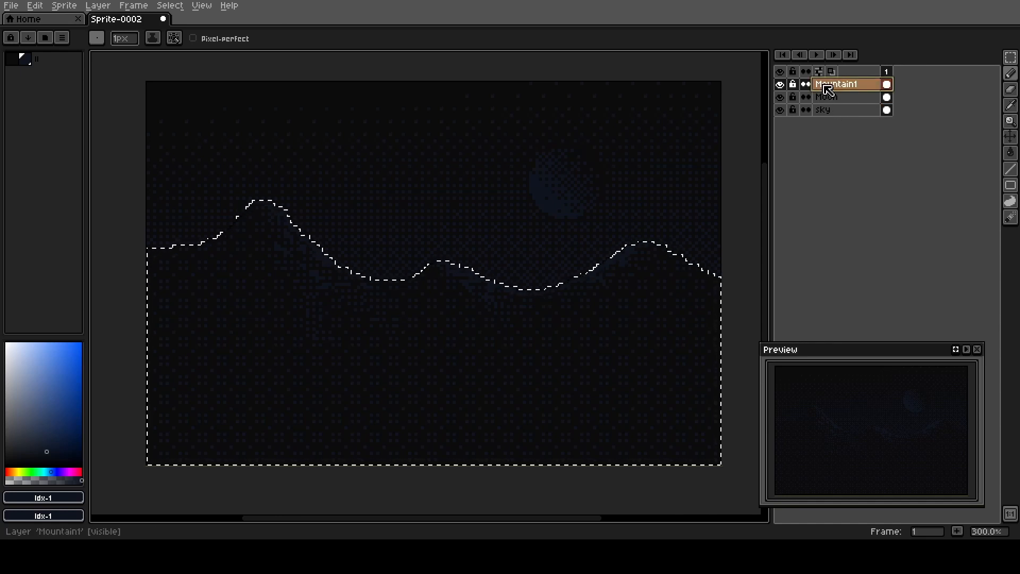
key("shift+n")
double_click(827, 85)
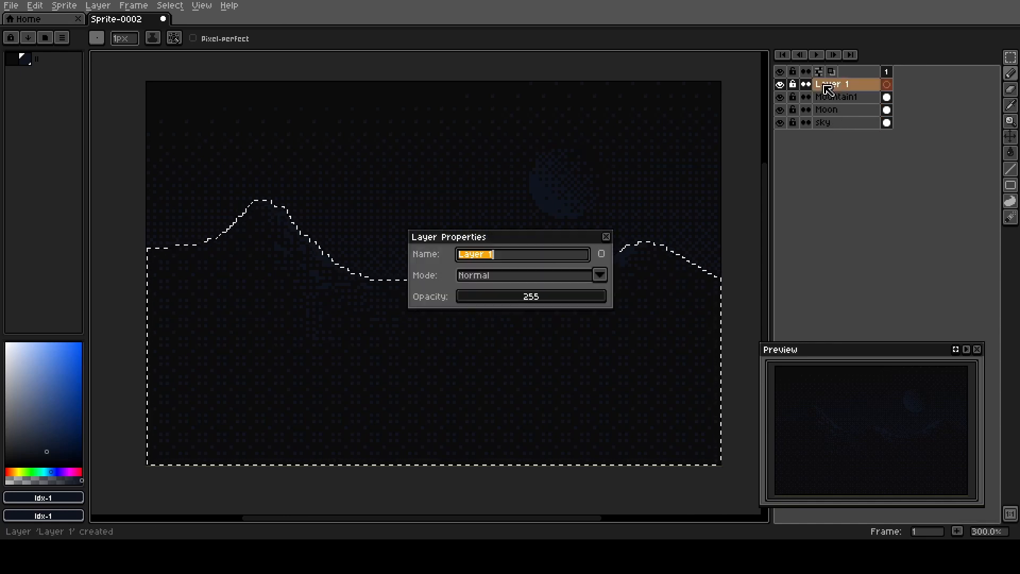
type("Mountain2")
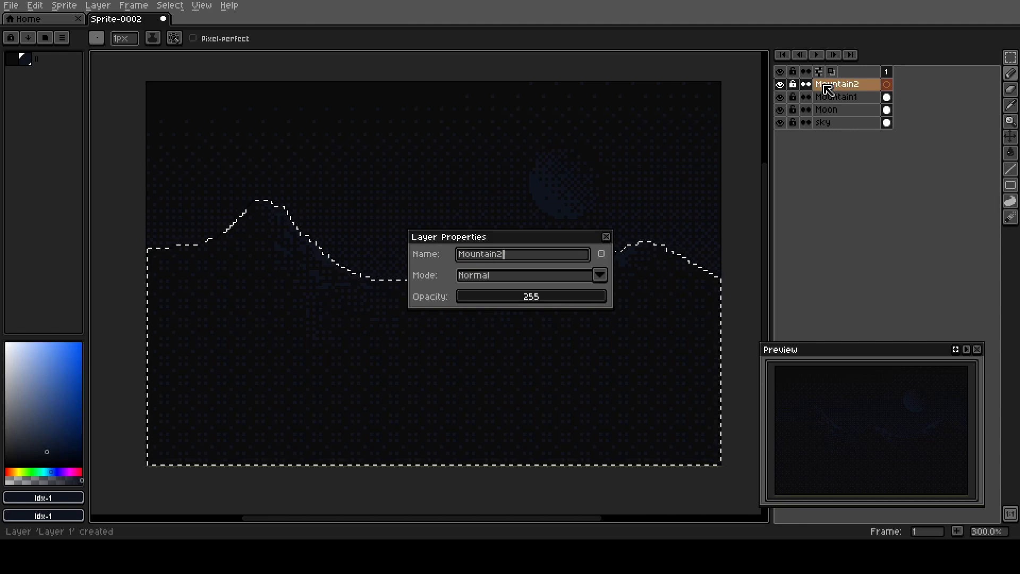
key("Return")
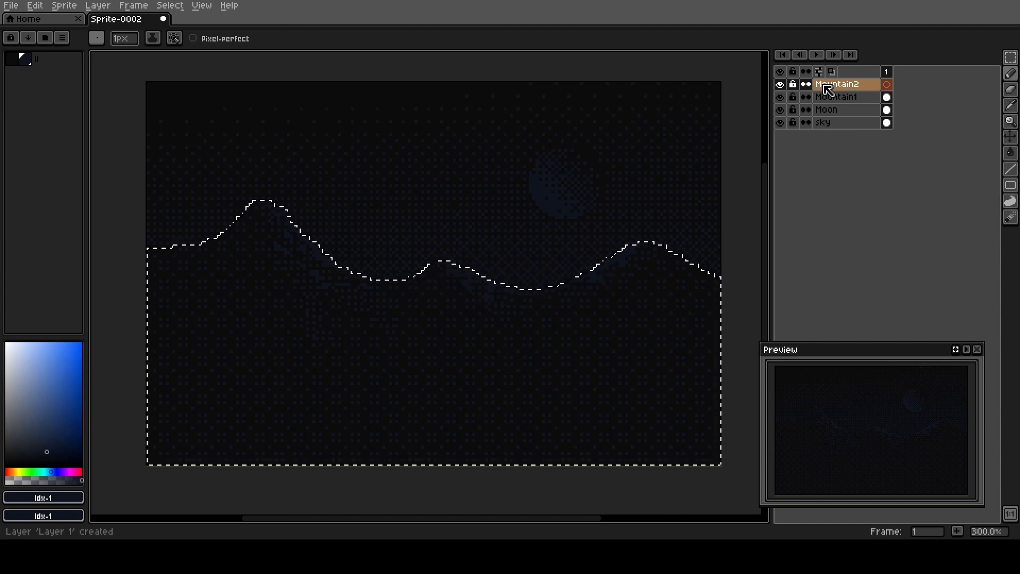
key("ctrl+d")
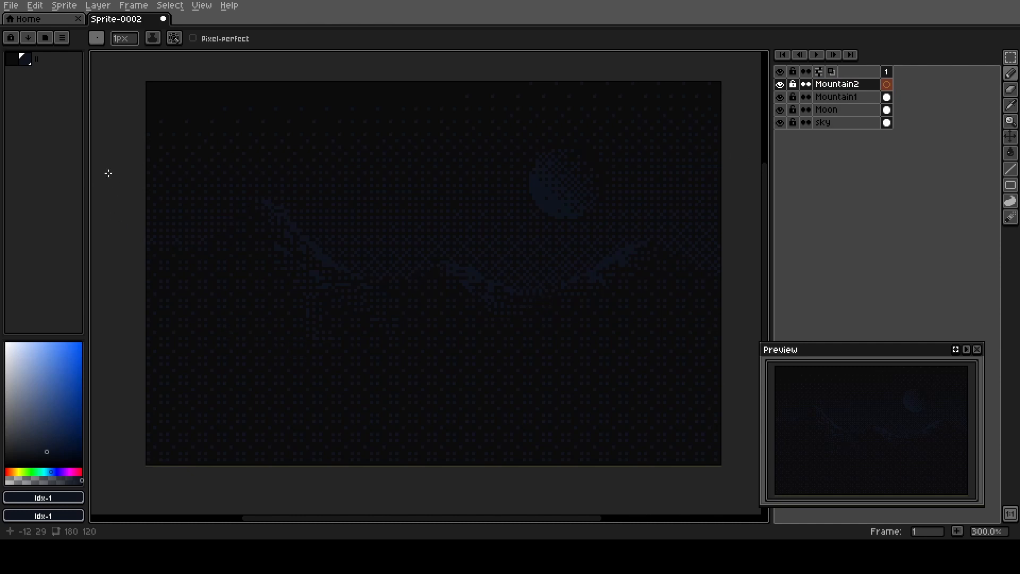
- Draw a lower rolling mountain outline across the full canvas width on Mountain2 in Idx-0 and fill the area below it
left_click(11, 58)
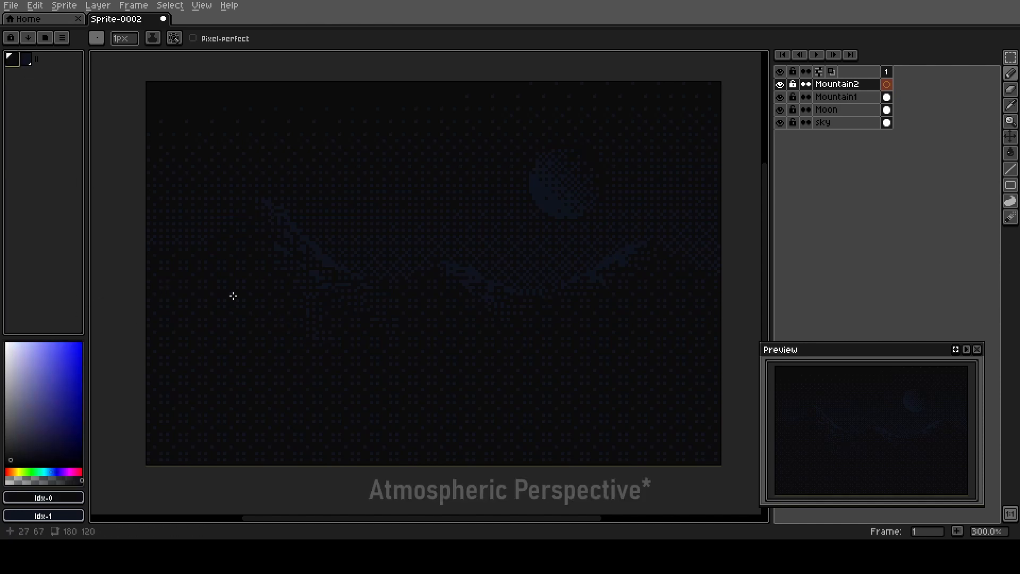
key("b")
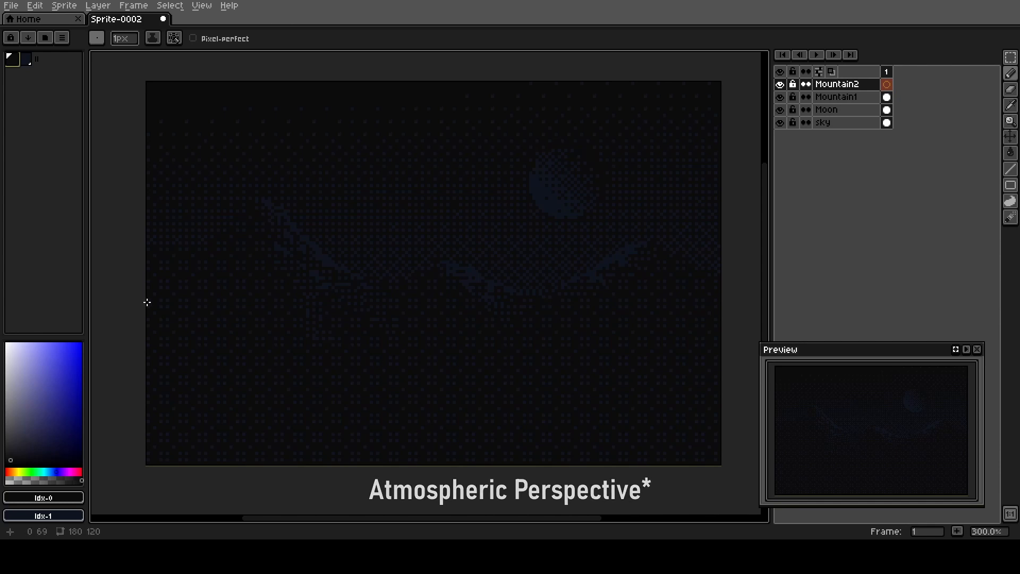
left_click(140, 310)
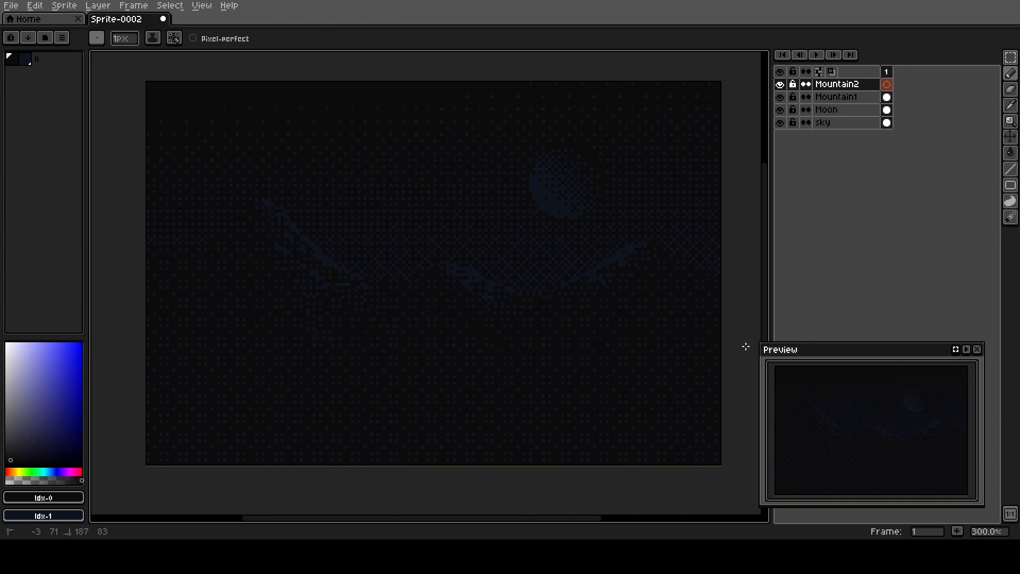
key("g")
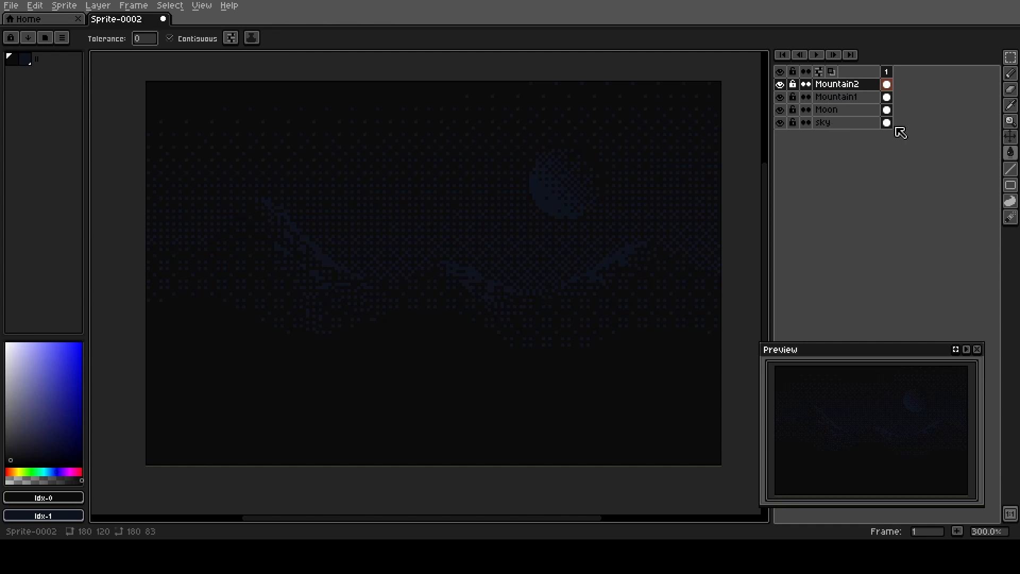
- On the sky layer, capture a 4 x 4 px patch of the checkered dither between the peaks as a Pencil brush
left_click(858, 125)
scroll(393, 216, "up", 3)
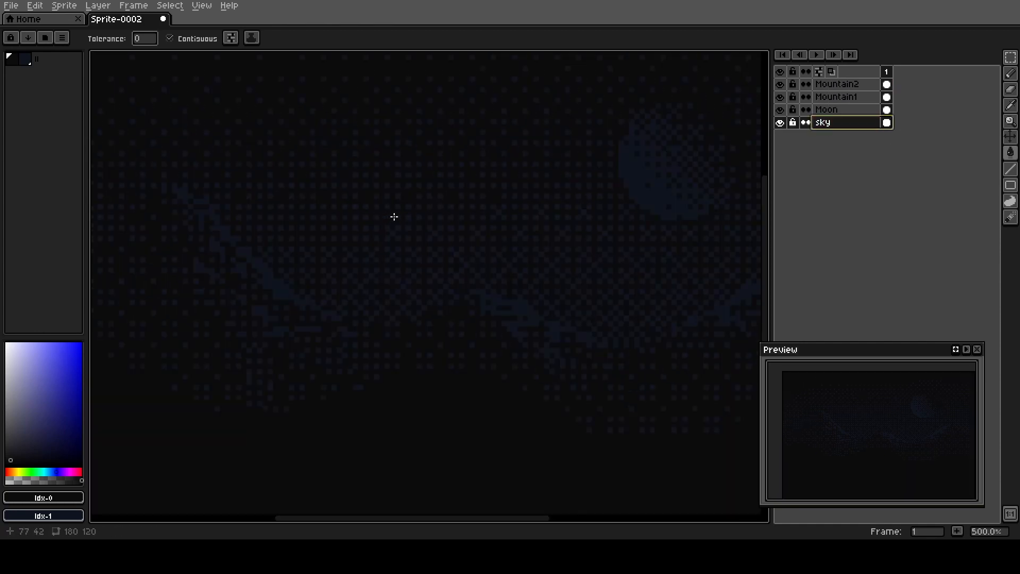
key("m")
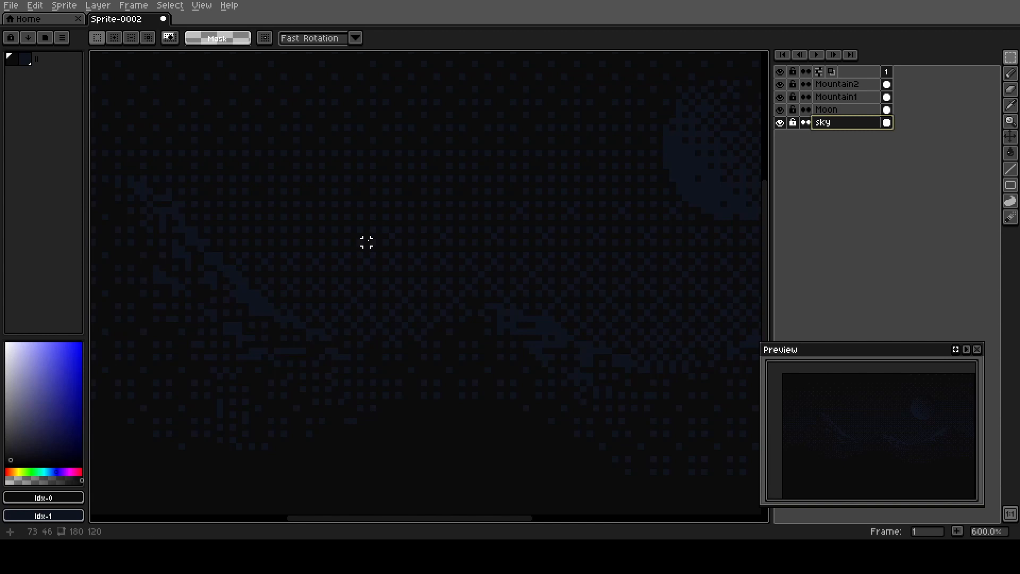
left_click_drag(379, 249, 405, 274)
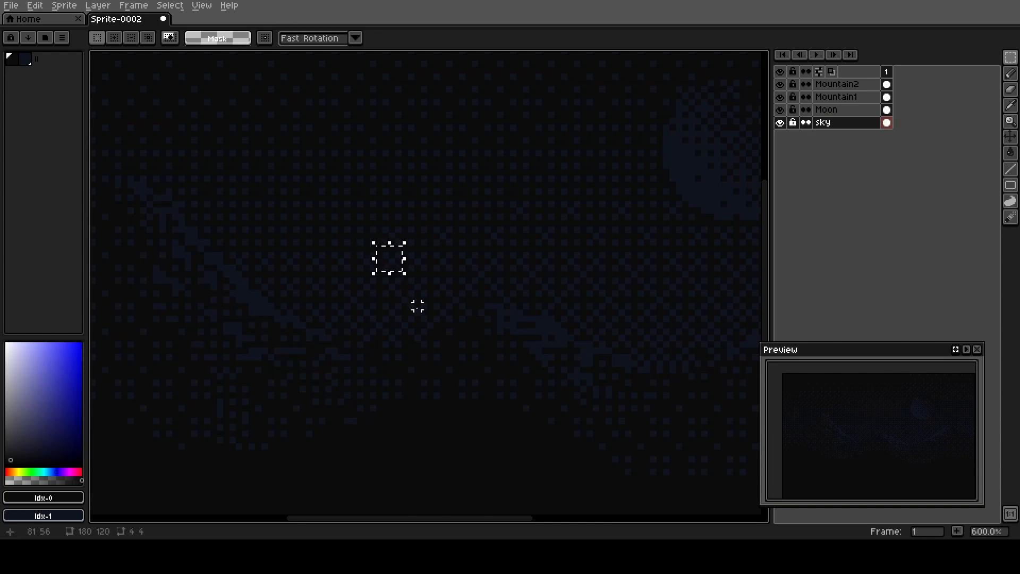
key("b")
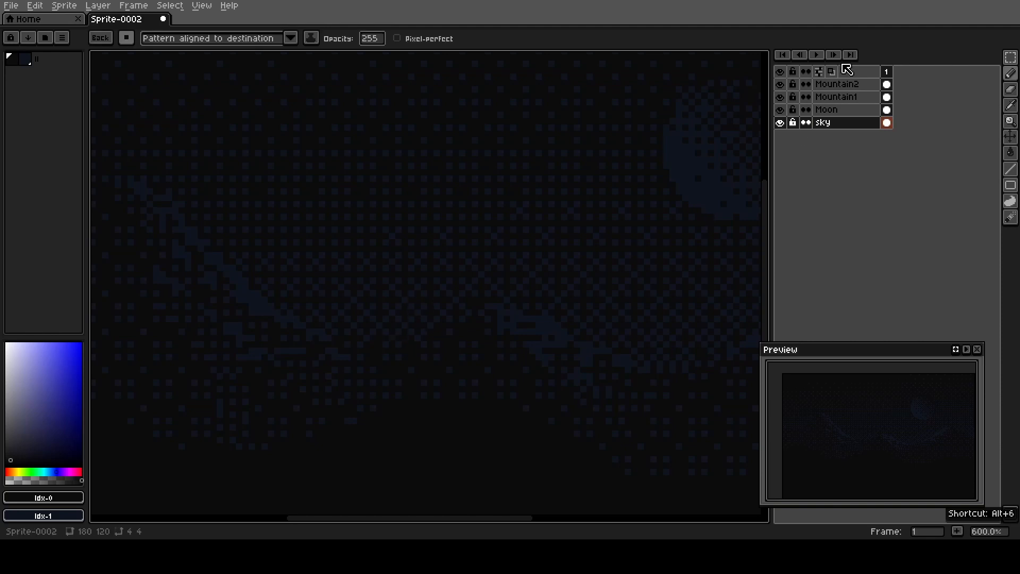
- Select the outline of the Mountain2 layer's contents and make Mountain2 the active layer
left_click(848, 87)
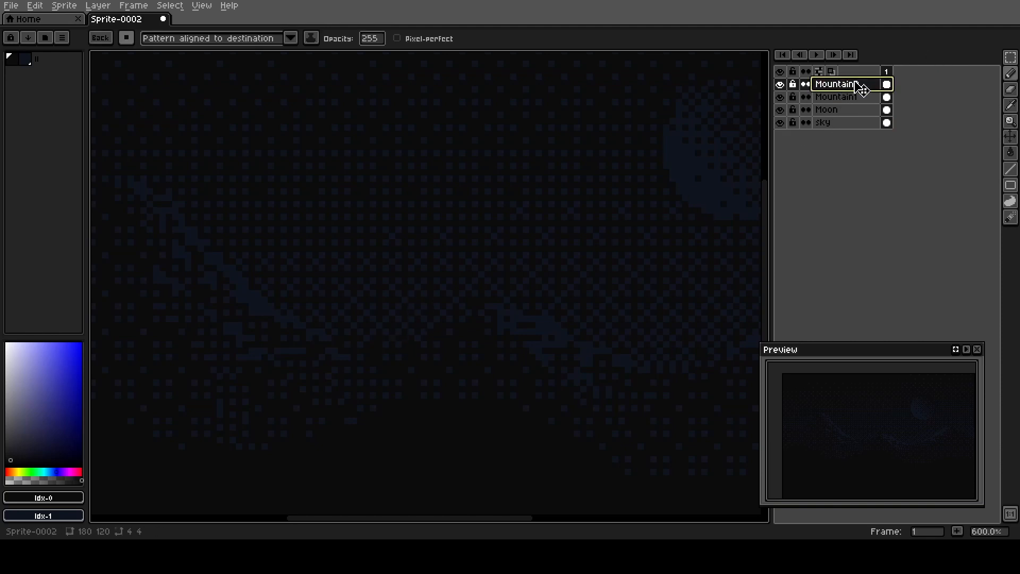
left_click(857, 97)
scroll(511, 290, "down", 1)
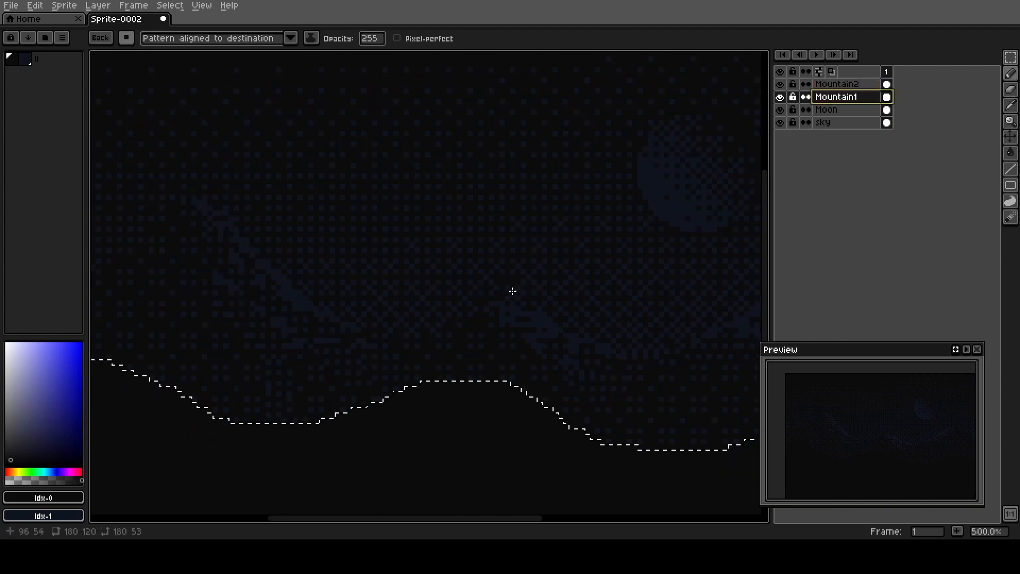
left_click(837, 86)
- Paint patches of the captured dither inside the selection, below the moon-facing slopes of the three Mountain2 hills
key("space")
mouse_move(343, 354)
left_mouse_down()
mouse_move(540, 235)
mouse_move(456, 255)
left_mouse_up()
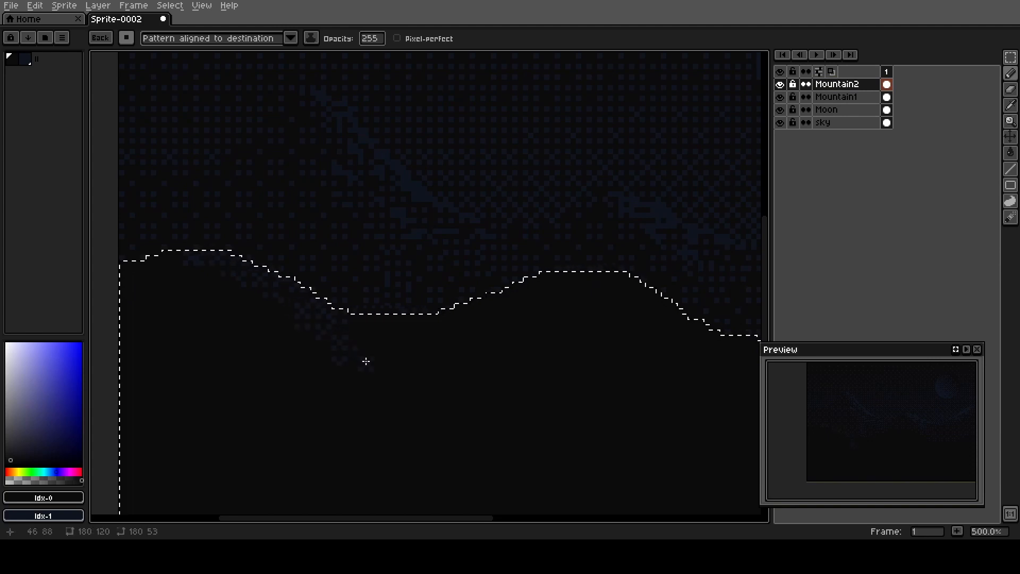
mouse_move(594, 352)
left_mouse_down()
mouse_move(330, 359)
mouse_move(286, 361)
left_mouse_up()
left_click(306, 287)
mouse_move(340, 310)
left_mouse_down()
mouse_move(415, 349)
mouse_move(514, 353)
left_mouse_up()
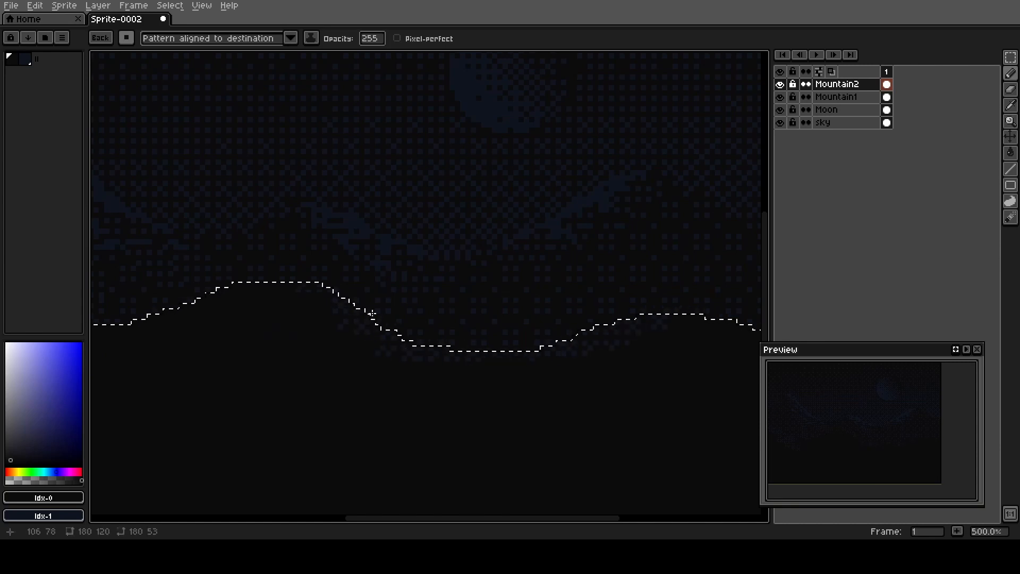
scroll(284, 391, "down", 1)
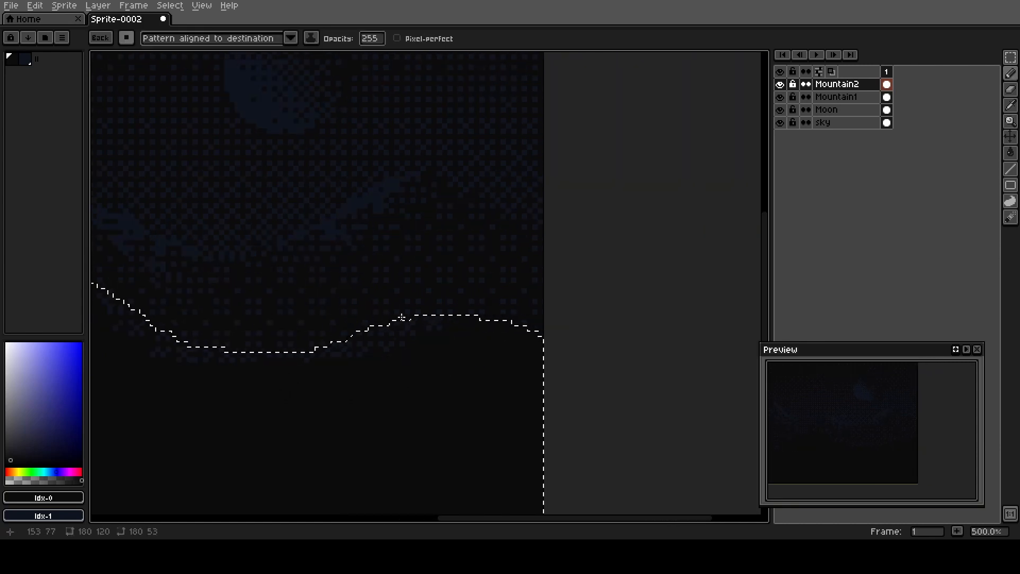
scroll(254, 407, "down", 1)
left_click_drag(254, 407, 528, 362)
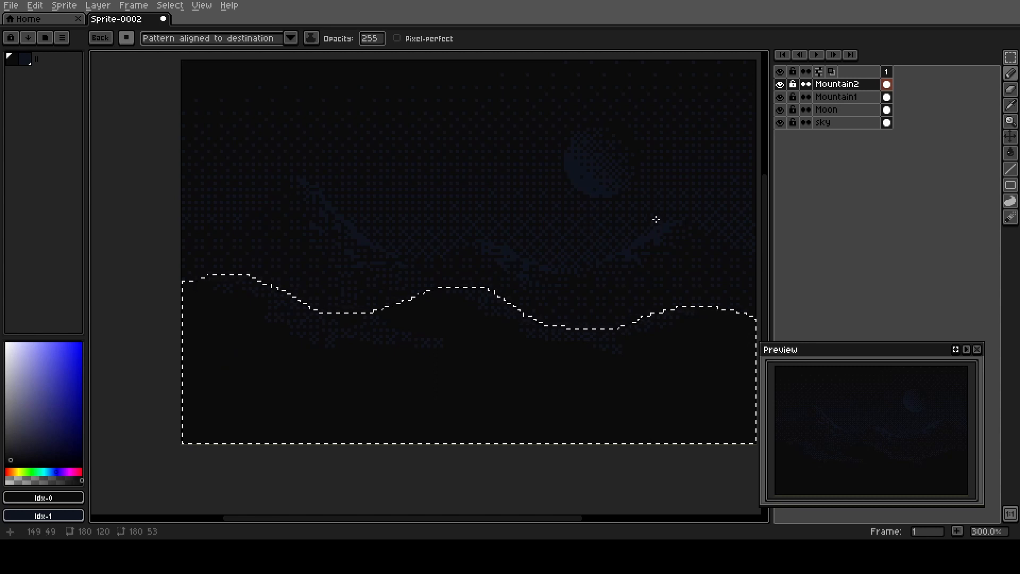
- Return to the plain 1 px Pencil brush and reselect the Mountain2 layer's contents
key("v")
key("ctrl+d")
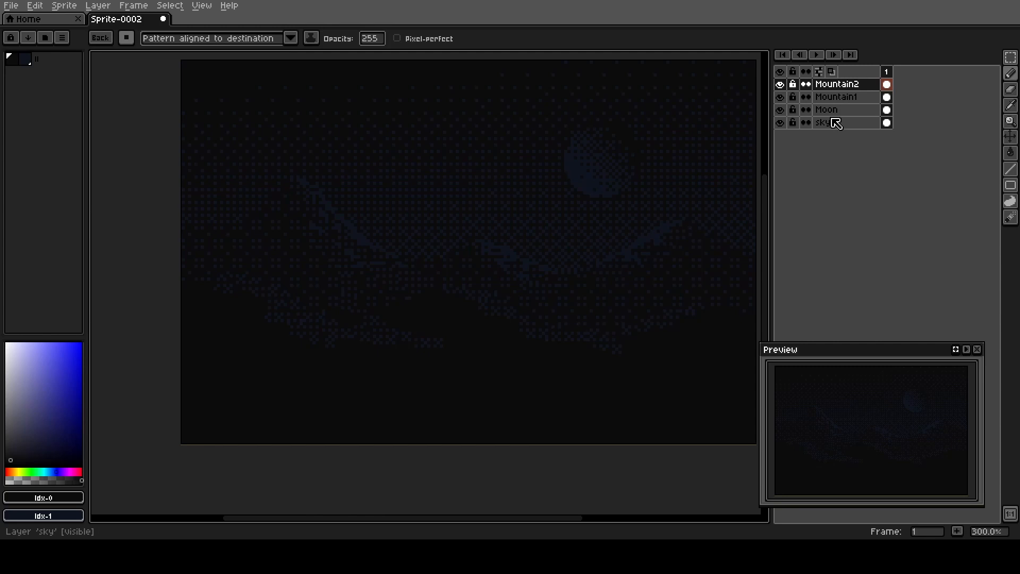
key("ctrl+d")
key("b")
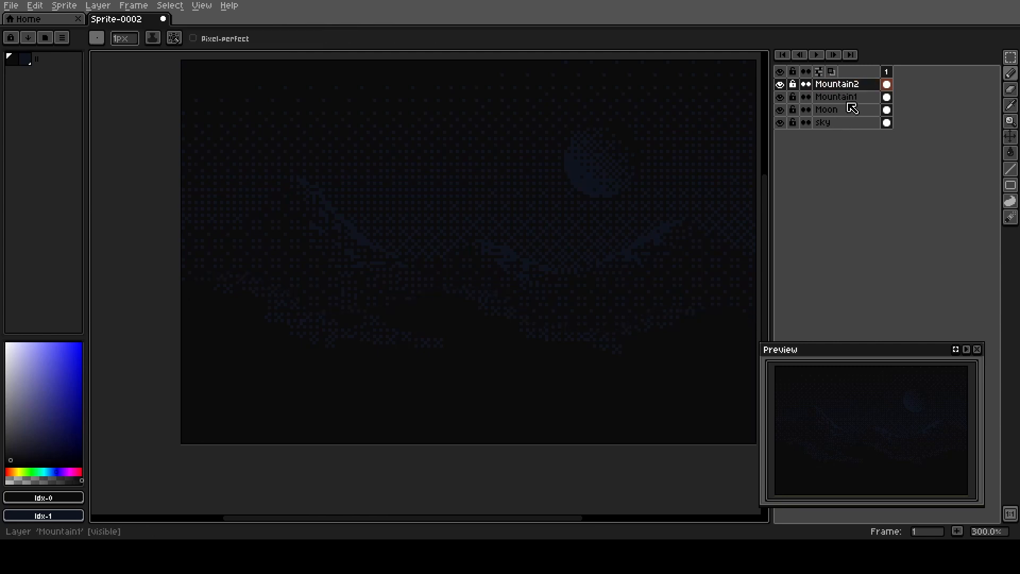
left_click(839, 83, "ctrl")
- Draw solid Idx-1 highlights along the moon-facing ridge edges of the Mountain2 hills
scroll(260, 289, "up", 2)
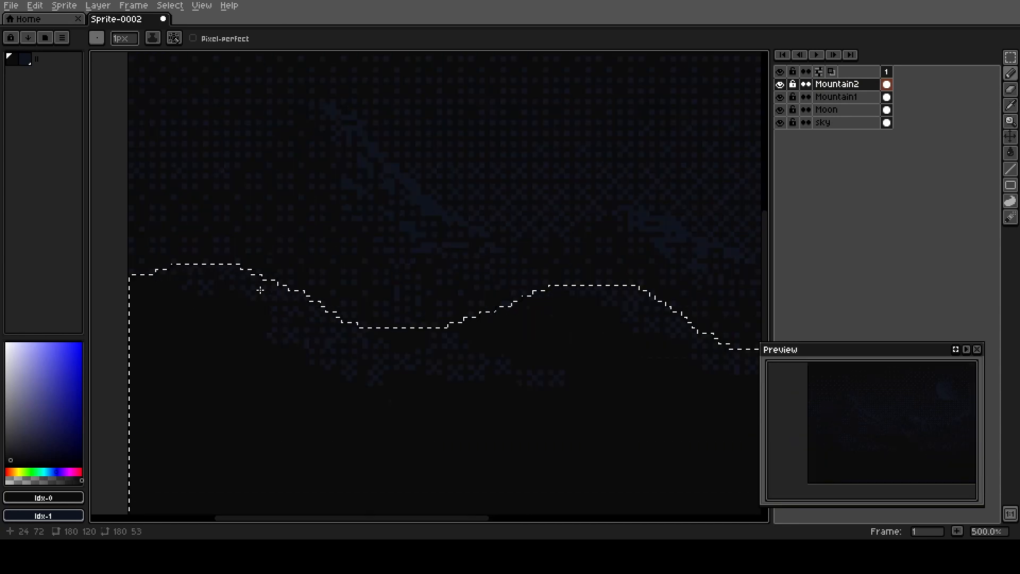
scroll(260, 289, "up", 1)
left_click(22, 63)
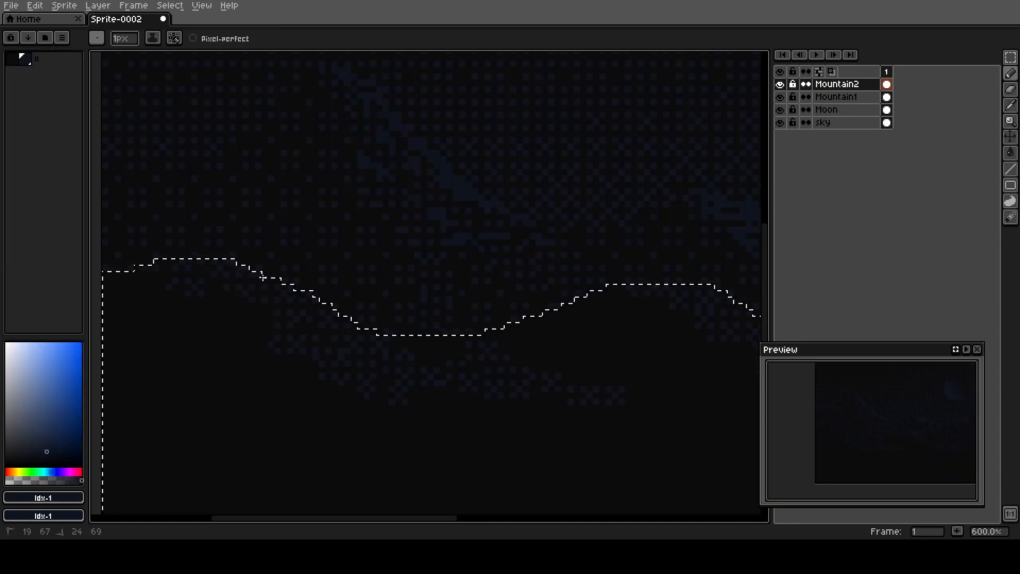
mouse_move(344, 317)
left_mouse_down()
mouse_move(372, 333)
mouse_move(294, 289)
left_mouse_up()
left_click_drag(462, 382, 196, 377)
mouse_move(380, 281)
left_mouse_down()
mouse_move(448, 285)
mouse_move(512, 328)
mouse_move(585, 359)
mouse_move(521, 342)
mouse_move(461, 292)
left_mouse_up()
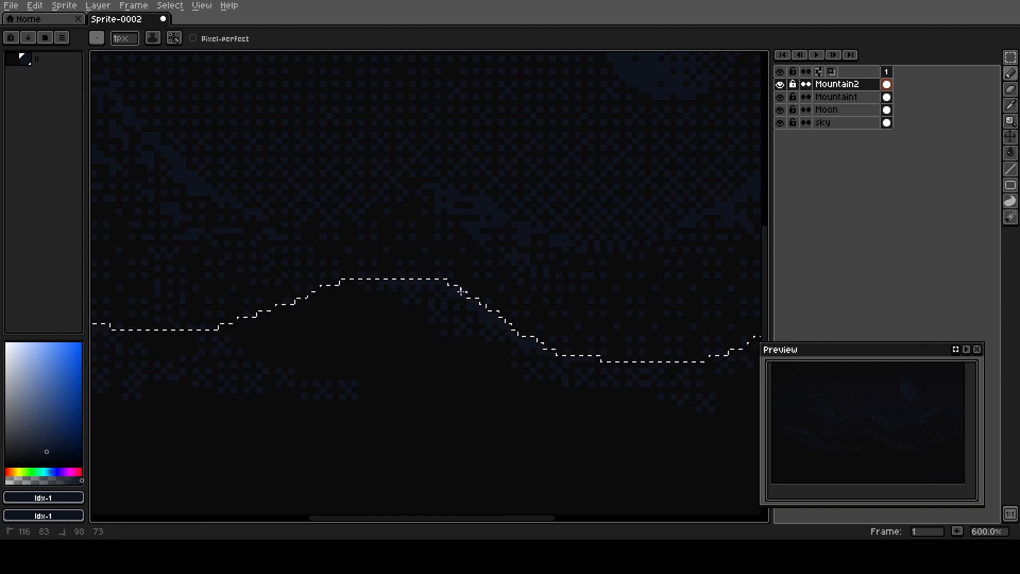
left_click_drag(574, 440, 360, 426)
mouse_move(423, 348)
left_mouse_down()
mouse_move(487, 348)
mouse_move(667, 299)
left_mouse_up()
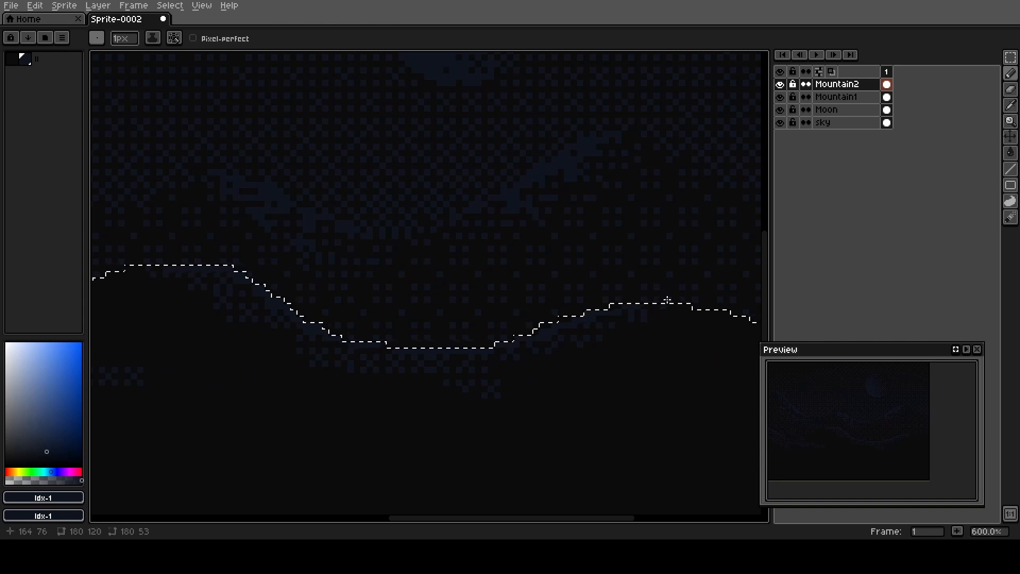
- Look over the highlighted Mountain2 ridge from one end of the canvas to the other
key("space")
mouse_move(321, 401)
left_mouse_down()
mouse_move(475, 404)
mouse_move(592, 389)
left_mouse_up()
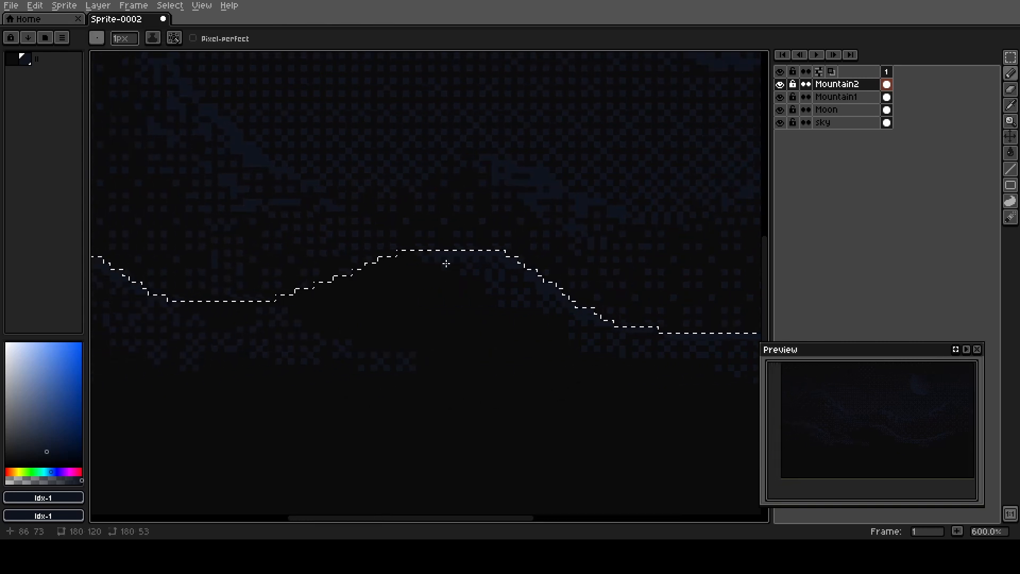
key("space")
left_click_drag(205, 406, 495, 427)
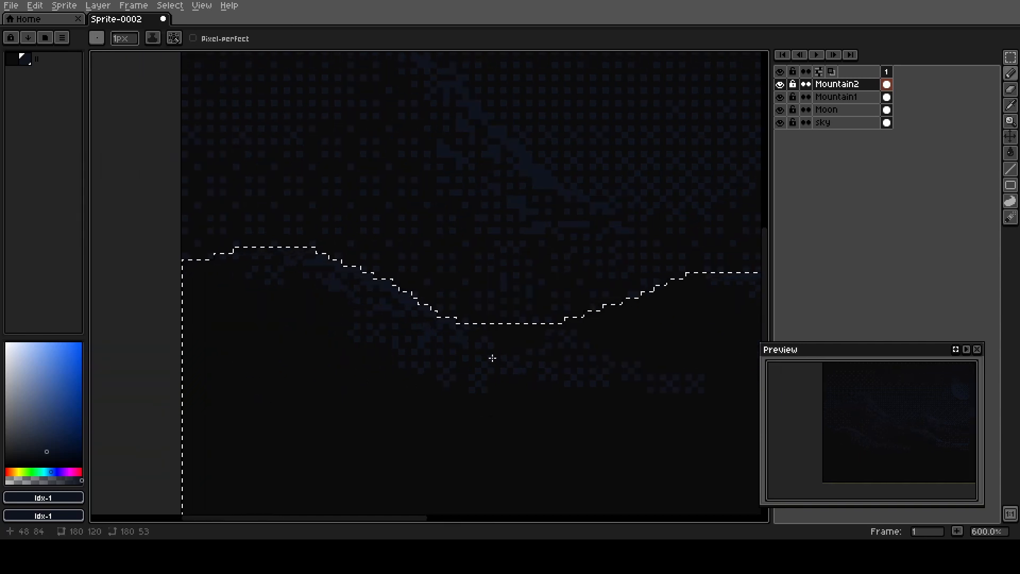
key("space")
left_click_drag(528, 369, 178, 369)
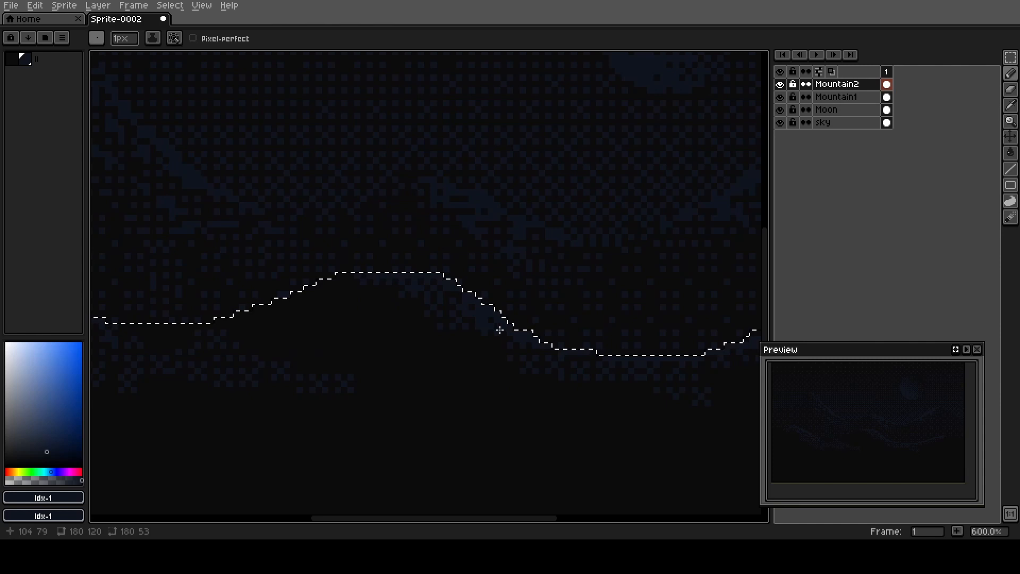
key("space")
left_click_drag(653, 380, 230, 373)
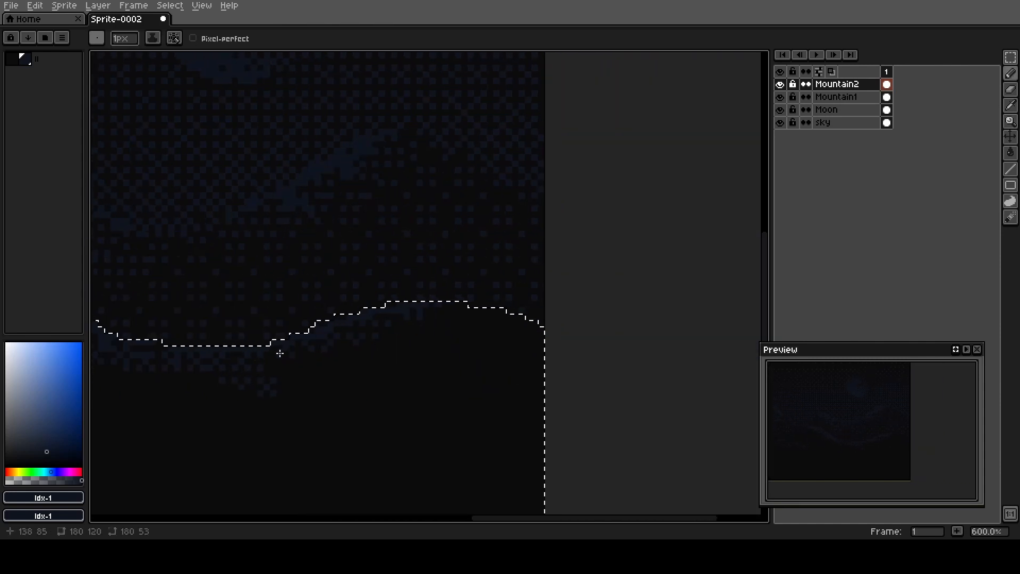
scroll(263, 401, "down", 1)
key("space")
left_click_drag(209, 438, 618, 427)
left_click_drag(278, 382, 386, 433)
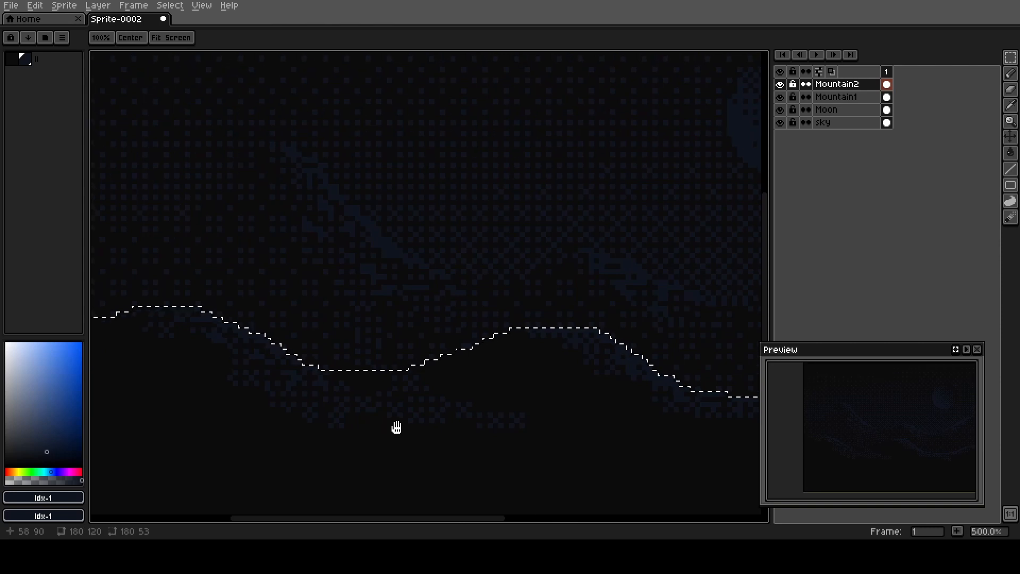
- Clear the selection and add a new layer named City above Mountain2
key("ctrl+d")
left_click(857, 88)
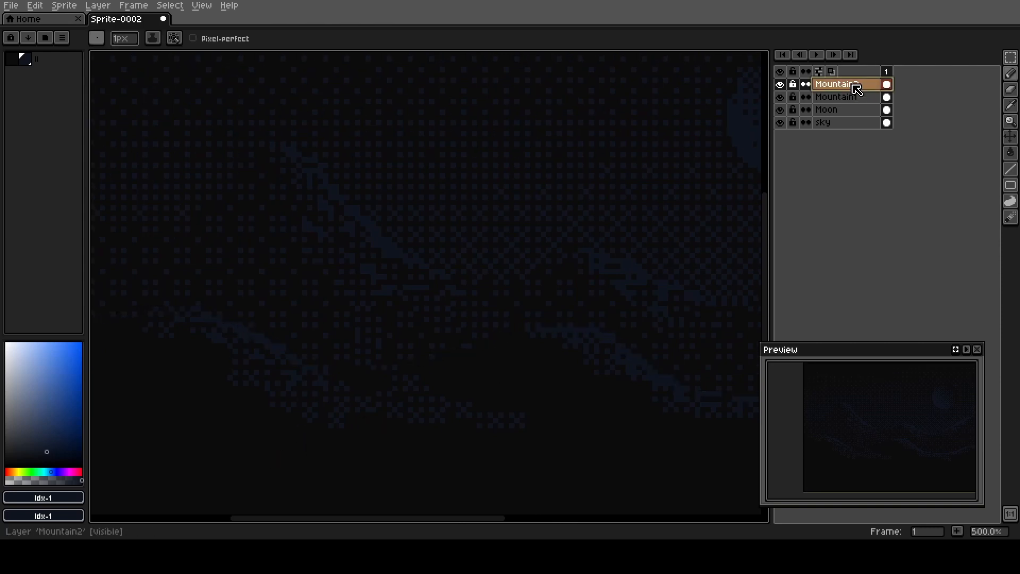
key("shift+n")
double_click(857, 88)
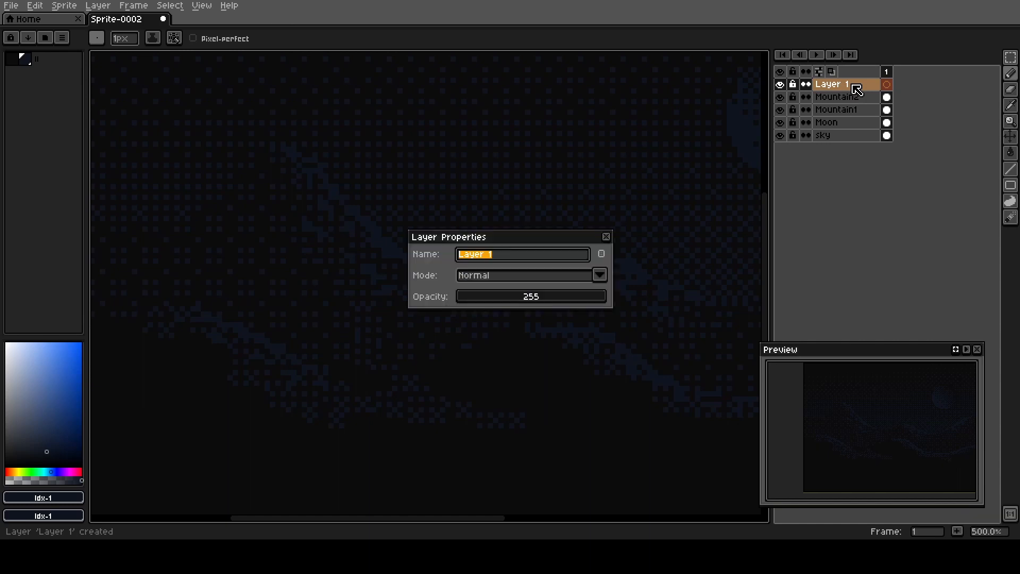
type("City")
key("Return")
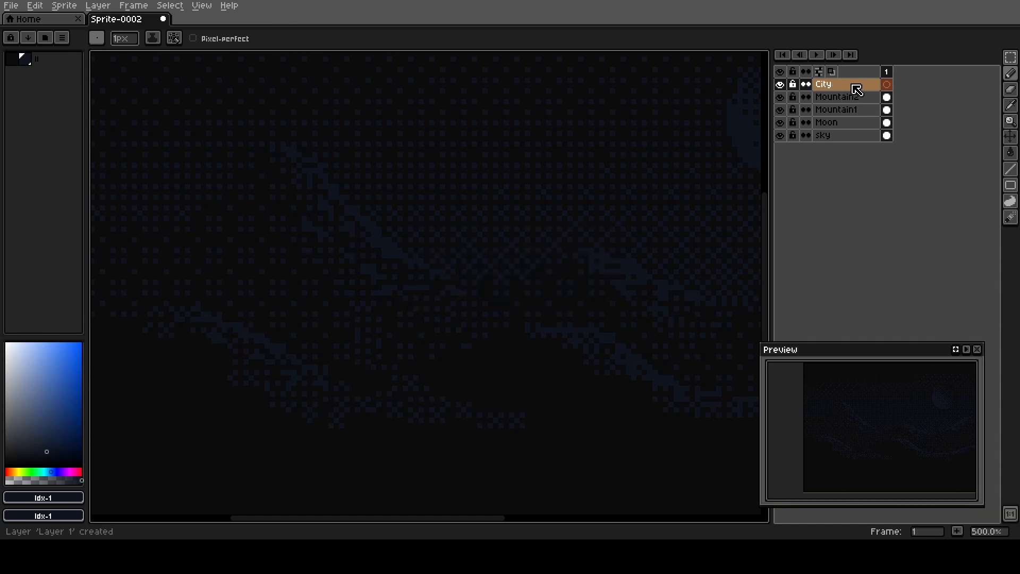
- Capture a 5 x 5 px area of sparse dither from the upper part of the sky layer as a custom brush
left_click_drag(519, 120, 450, 255)
left_click(850, 136)
key("m")
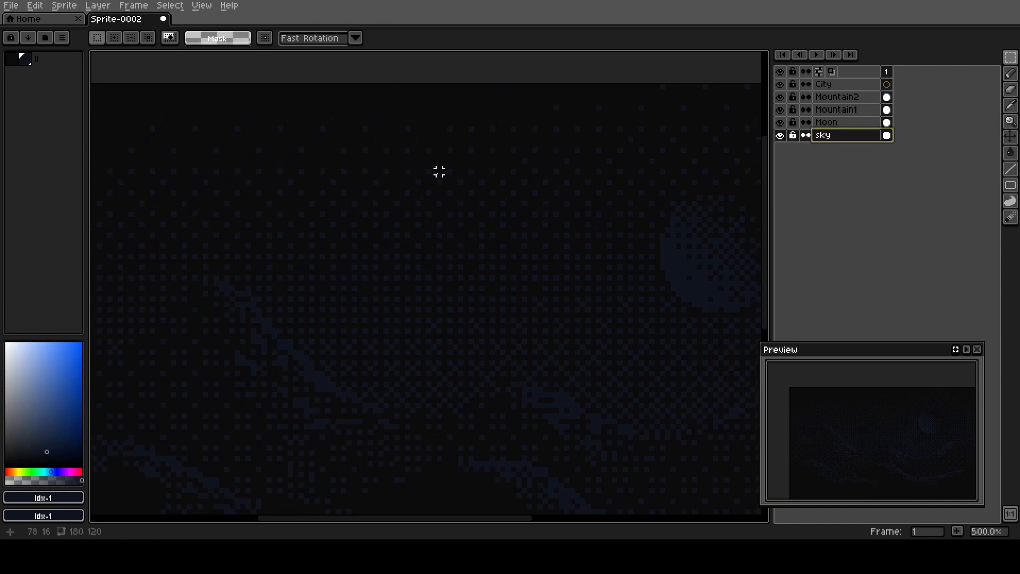
left_click_drag(439, 171, 458, 197)
scroll(469, 197, "up", 5)
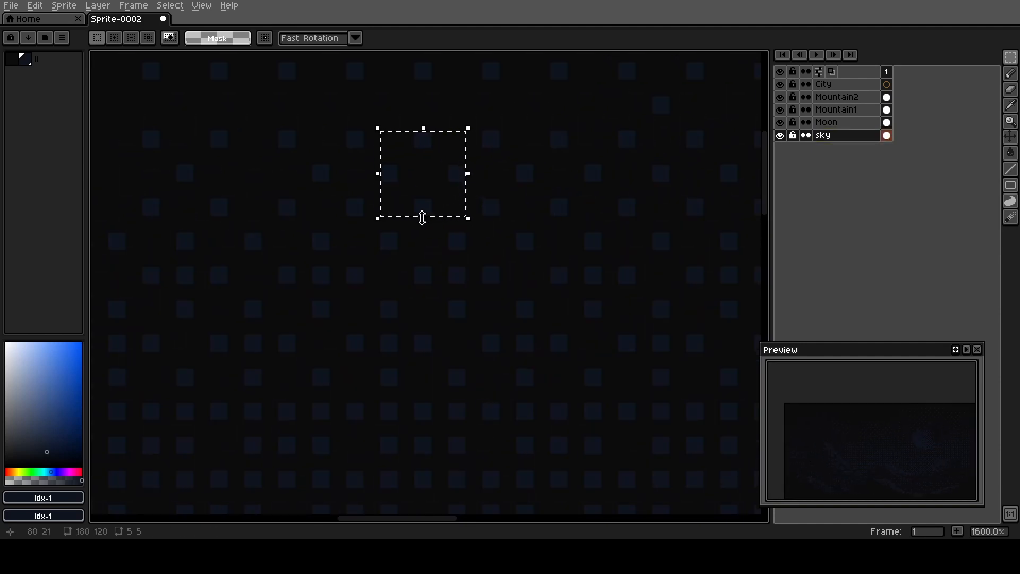
key("ctrl+b")
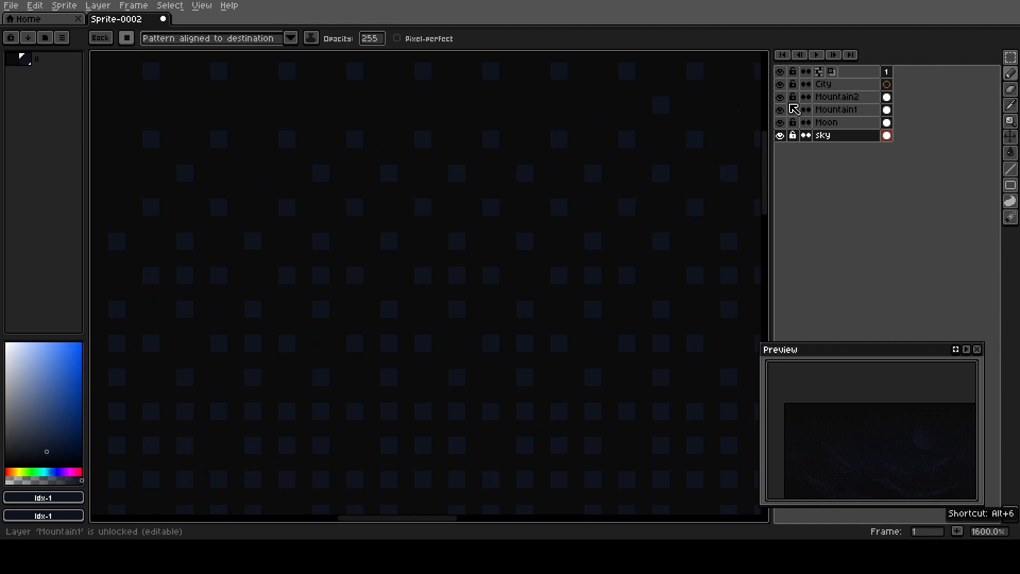
- On the City layer, stamp four vertical columns of the captured dither as building windows in the canvas's lower-left corner
left_click(827, 84)
scroll(426, 319, "down", 5)
left_click_drag(314, 440, 462, 272)
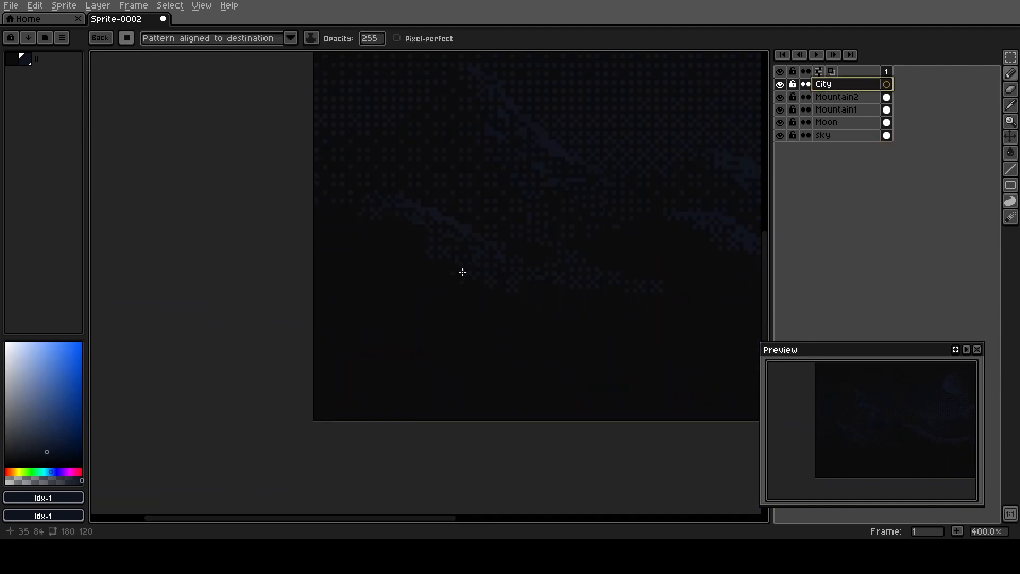
scroll(368, 406, "up", 1)
left_click_drag(325, 398, 326, 346)
mouse_move(402, 353)
left_mouse_down()
mouse_move(389, 439)
mouse_move(399, 438)
left_mouse_up()
key("ctrl+z")
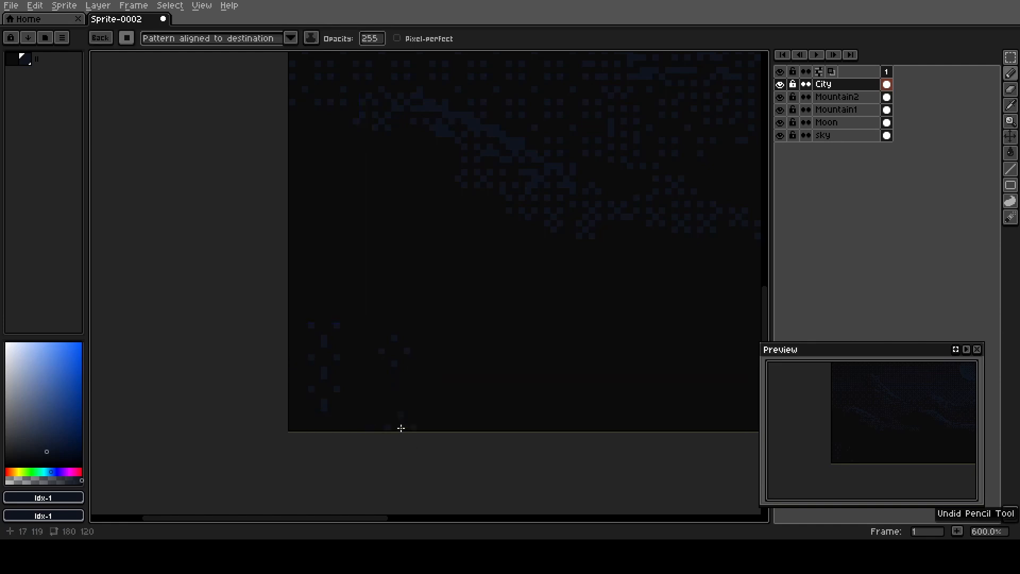
left_click(393, 431, "shift")
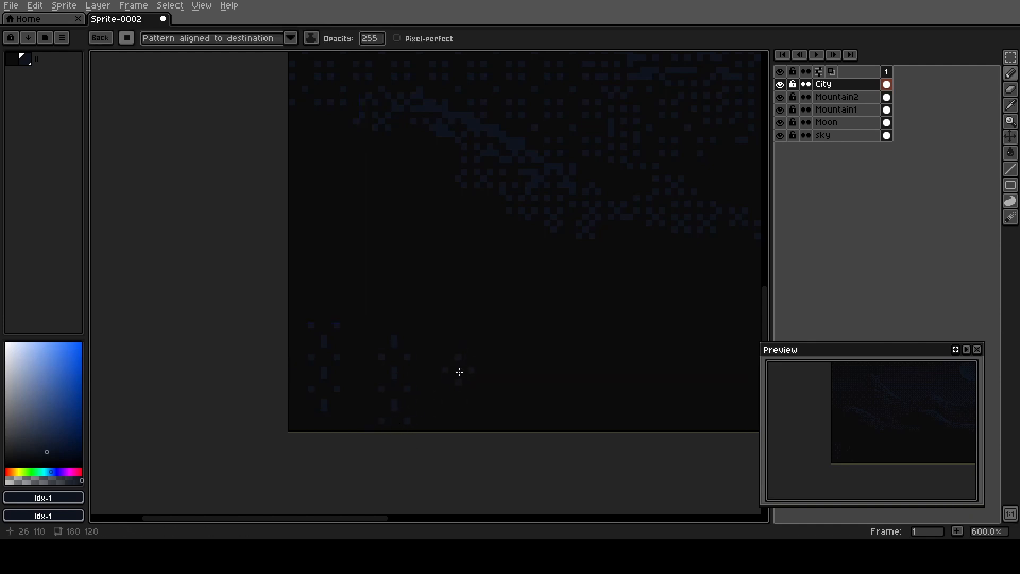
left_click(441, 396)
- With the plain 1 px Pencil in Idx-1, draw the roof lines and right edges of the two rightmost window columns
key("b")
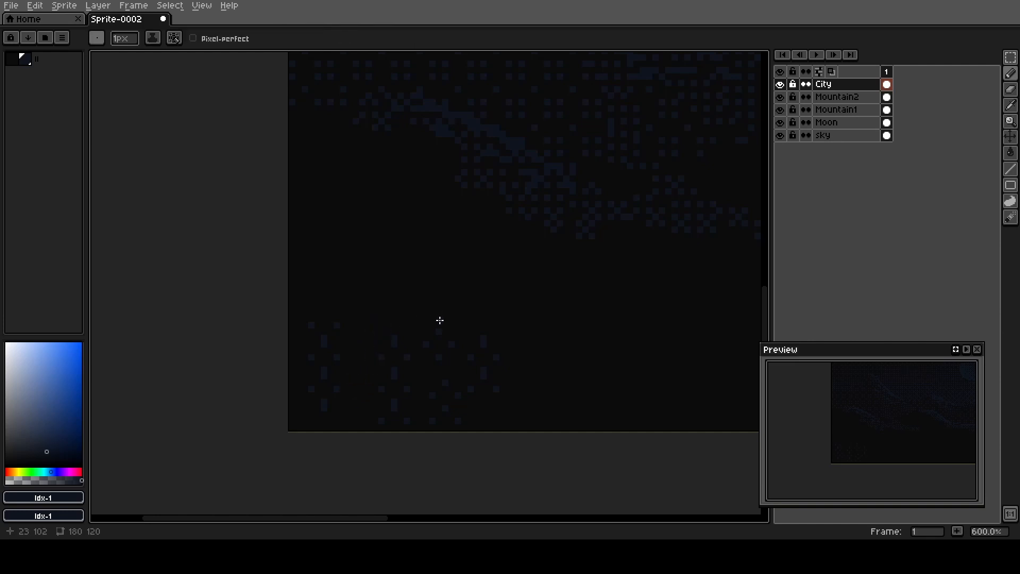
mouse_move(423, 318)
left_mouse_down()
mouse_move(453, 321)
mouse_move(452, 374)
left_mouse_up()
left_click(451, 377, "shift")
left_click(435, 381)
left_click(456, 385, "shift")
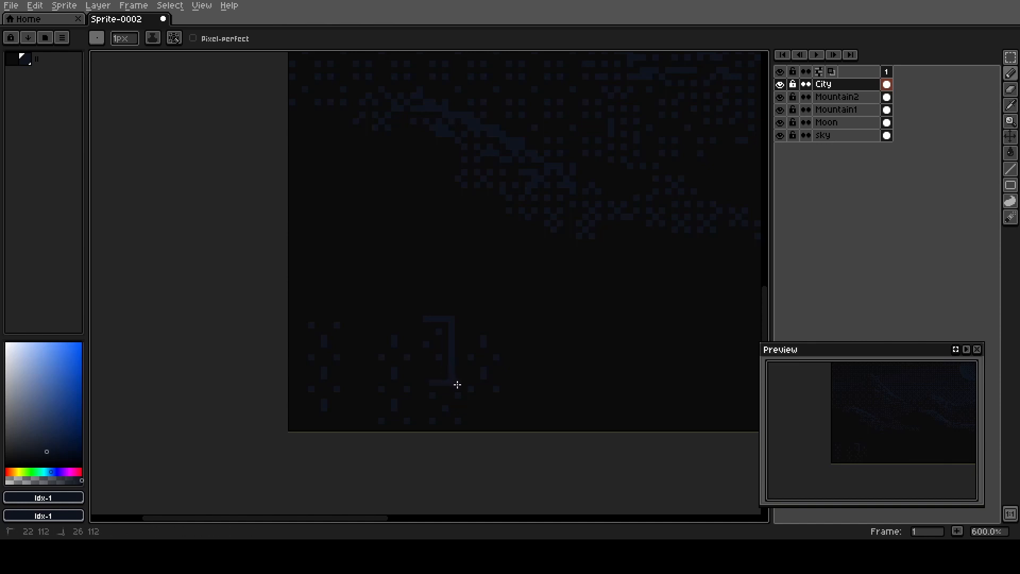
left_click(456, 424, "shift")
left_click(467, 337)
left_click(497, 338, "shift")
left_click(496, 389, "shift")
- Draw straight Idx-1 roof lines and right edges for the two leftmost window columns
left_click(383, 338)
left_click(407, 338, "shift")
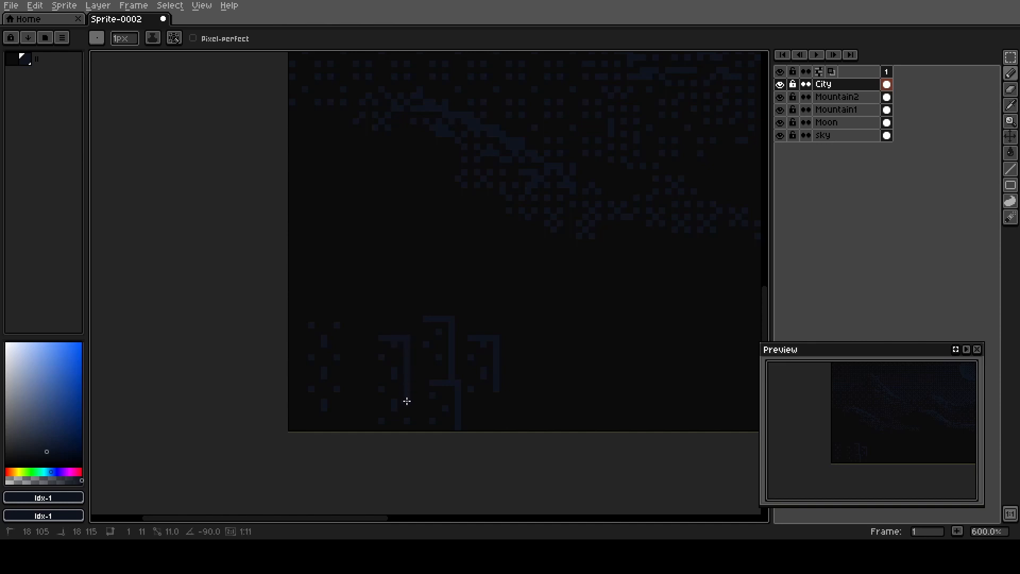
left_click(406, 422, "shift")
left_click(317, 326)
left_click(340, 325, "shift")
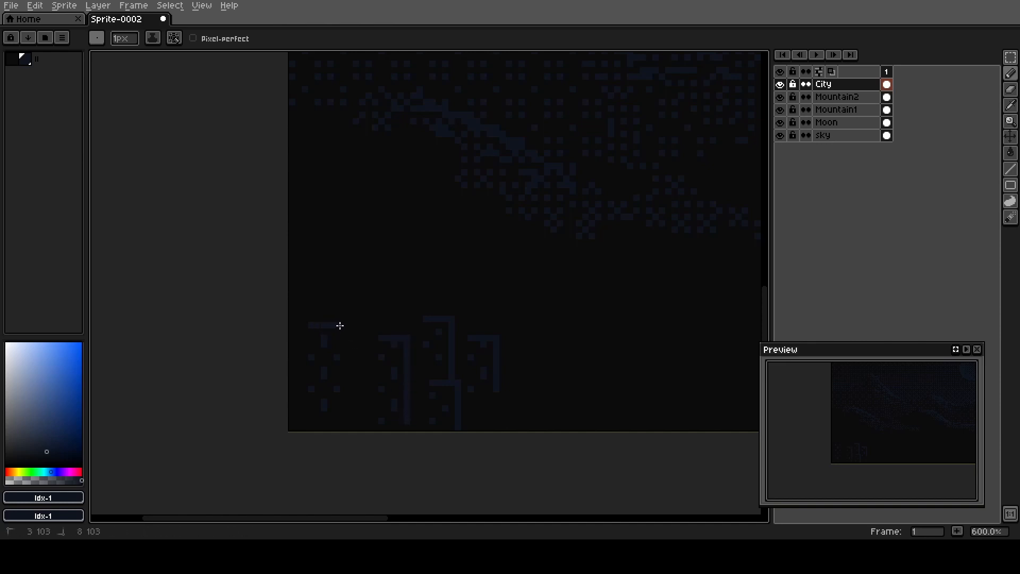
left_click(341, 408, "shift")
- Capture the 22 x 21 px block with the three right-hand buildings as a custom brush and stamp overlapping, partly cropped copies around the group
key("m")
mouse_move(367, 299)
left_mouse_down()
mouse_move(457, 401)
mouse_move(498, 428)
left_mouse_up()
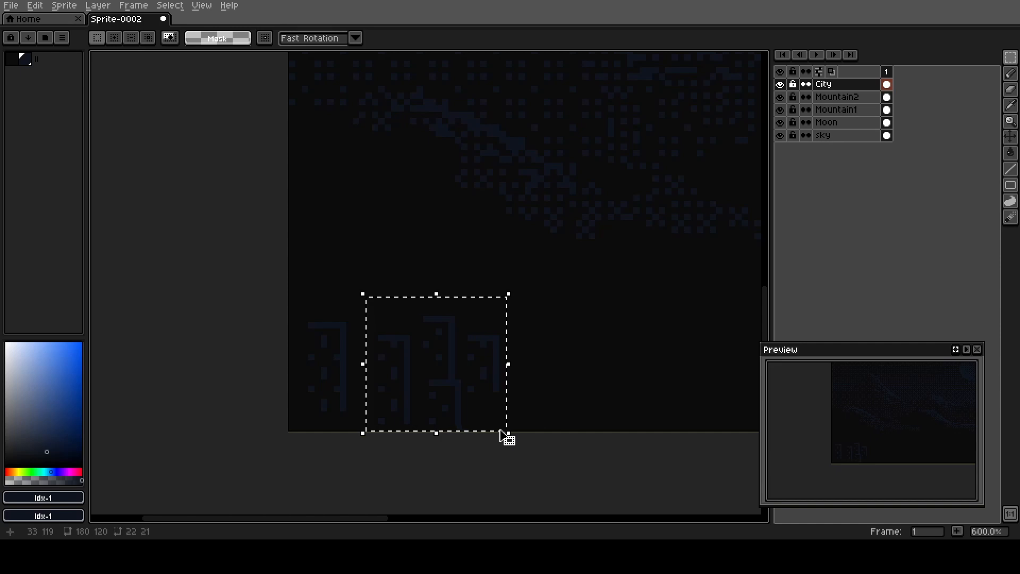
key("ctrl+d")
key("b")
left_click(532, 425)
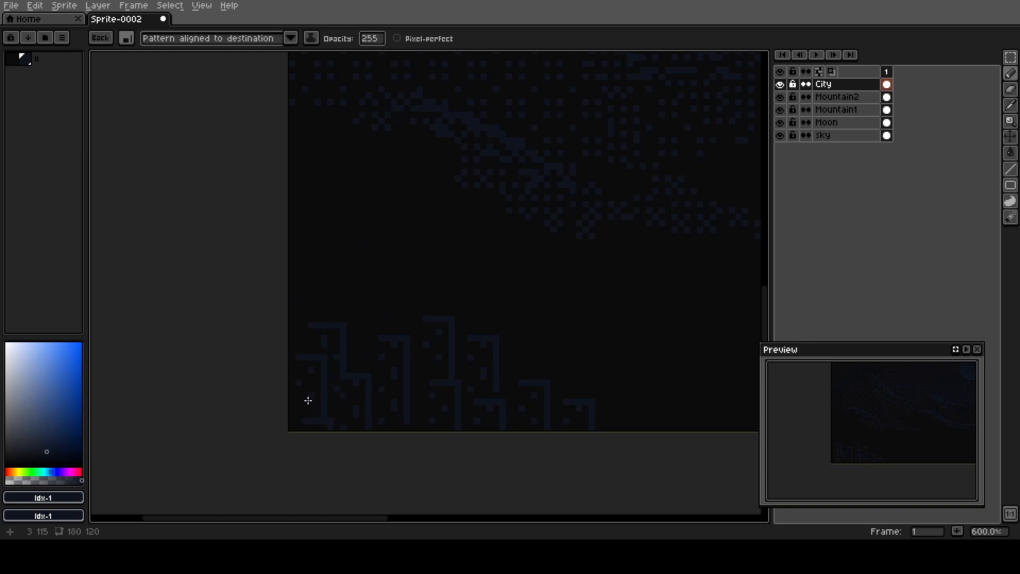
scroll(545, 367, "down", 2)
key("space")
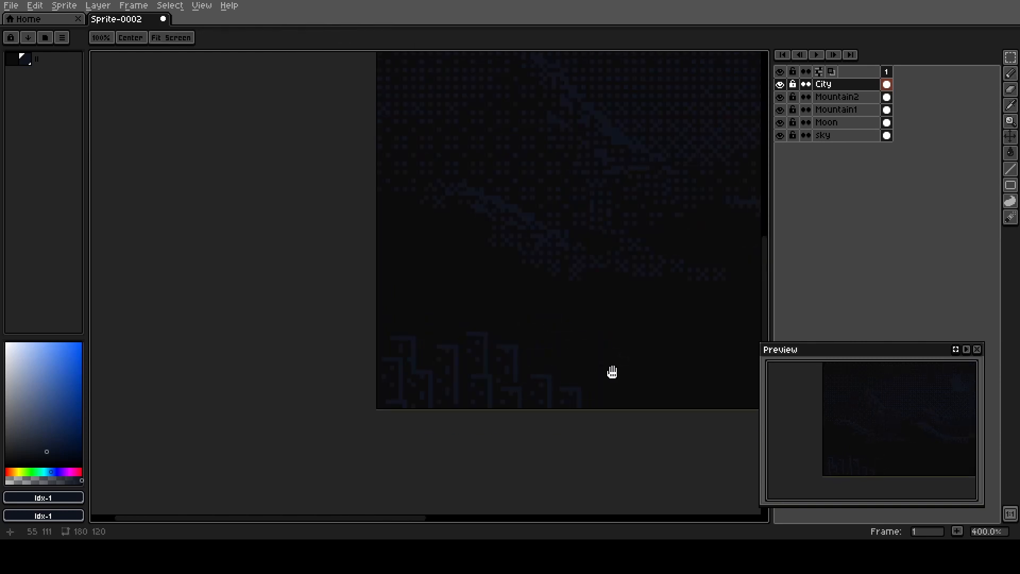
left_click_drag(601, 373, 439, 369)
key("ctrl")
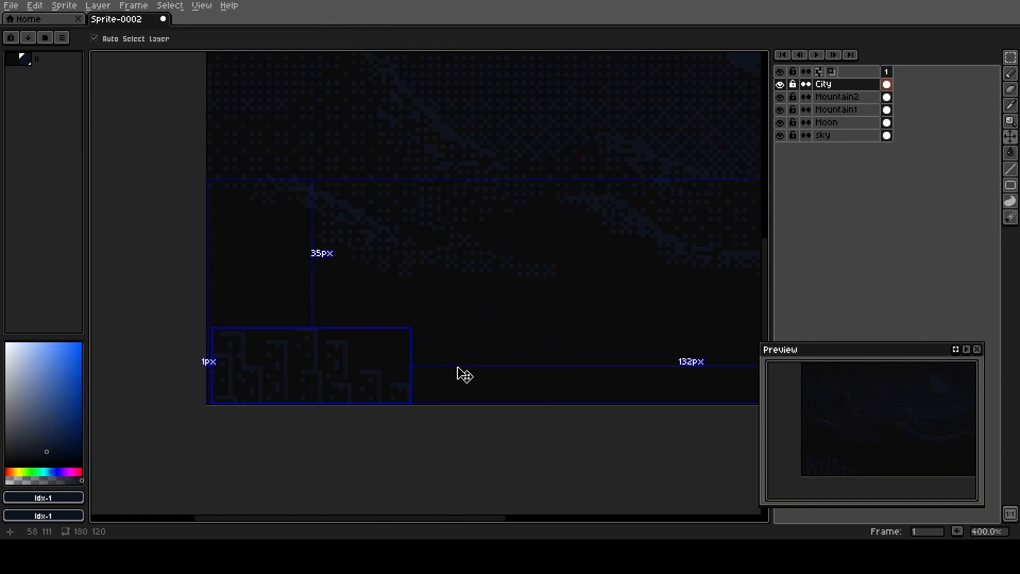
scroll(474, 358, "down", 1)
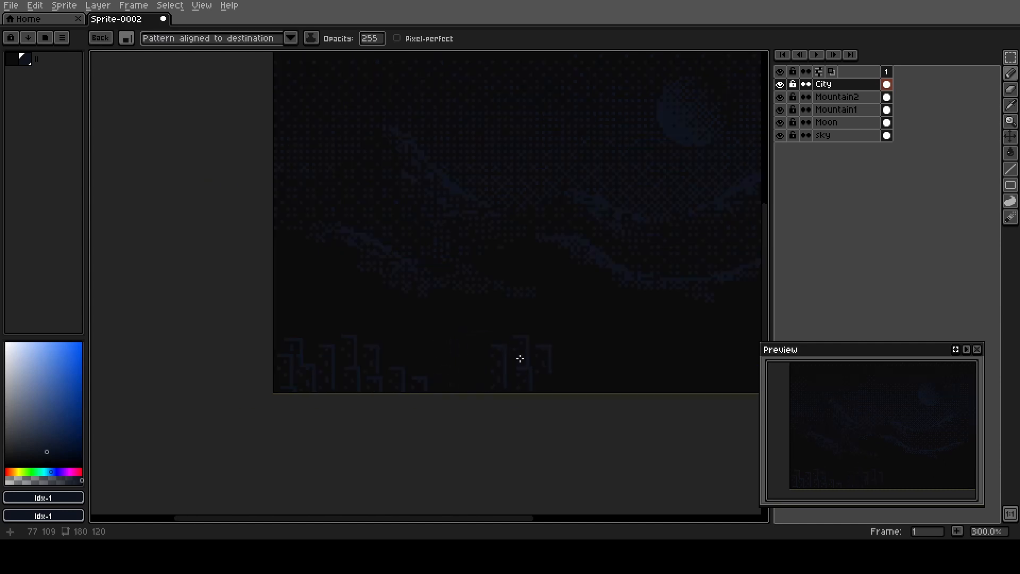
key("ctrl")
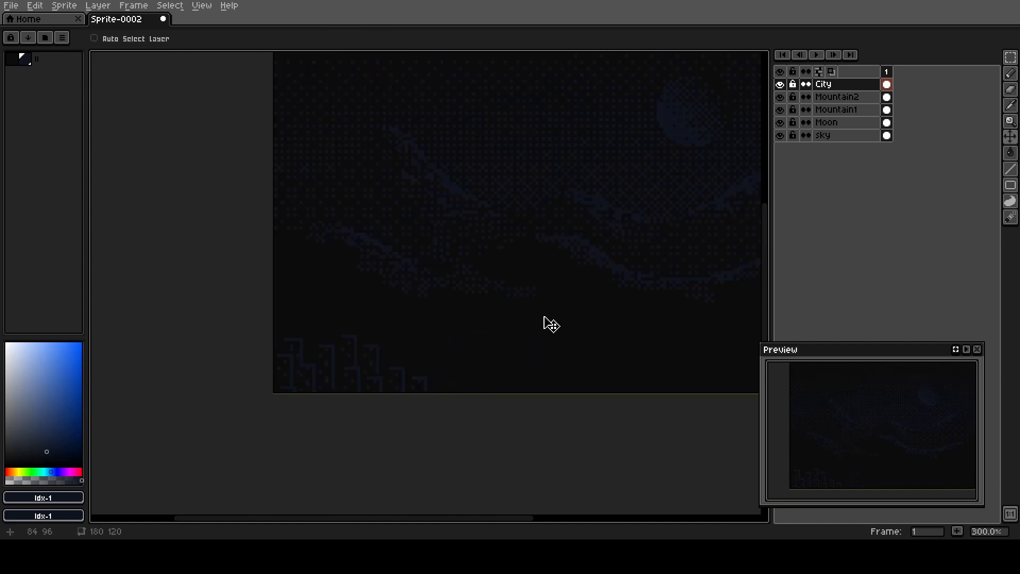
- Make Mountain1 the active layer, set Idx-0 as the foreground colour and select the outline of the layer's contents
key("space")
left_click_drag(540, 319, 446, 412)
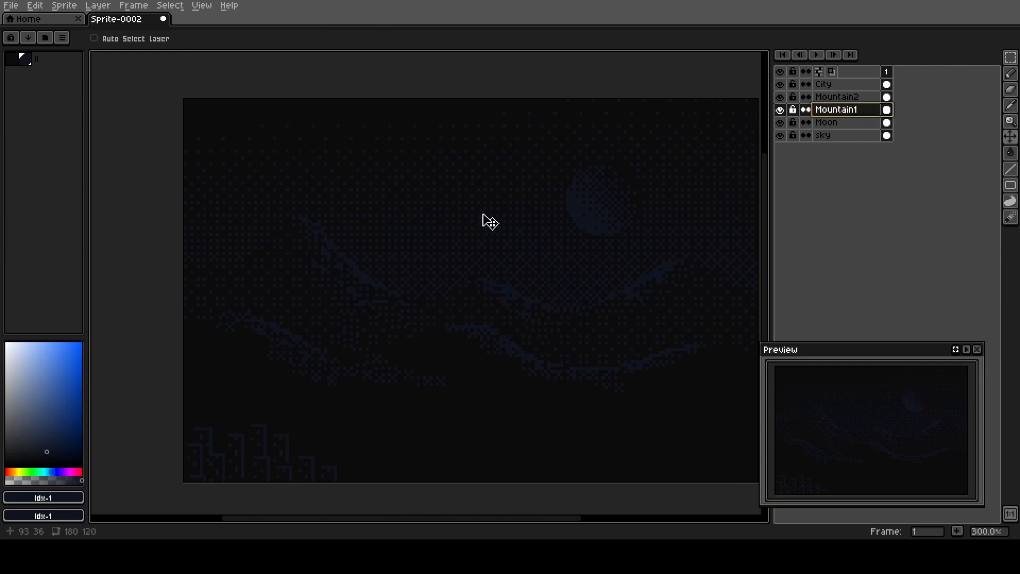
left_click(13, 62)
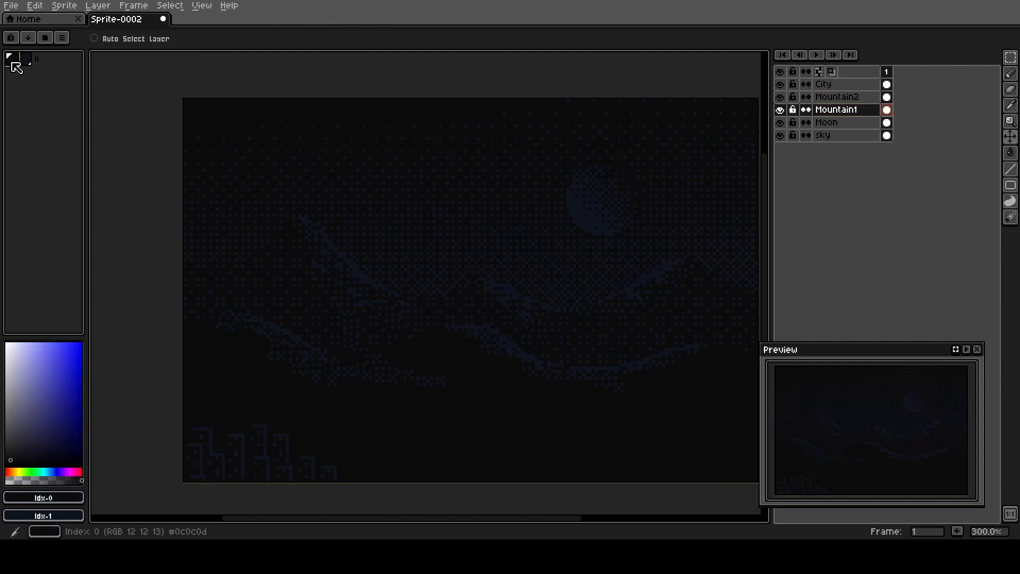
left_click(846, 113, "ctrl")
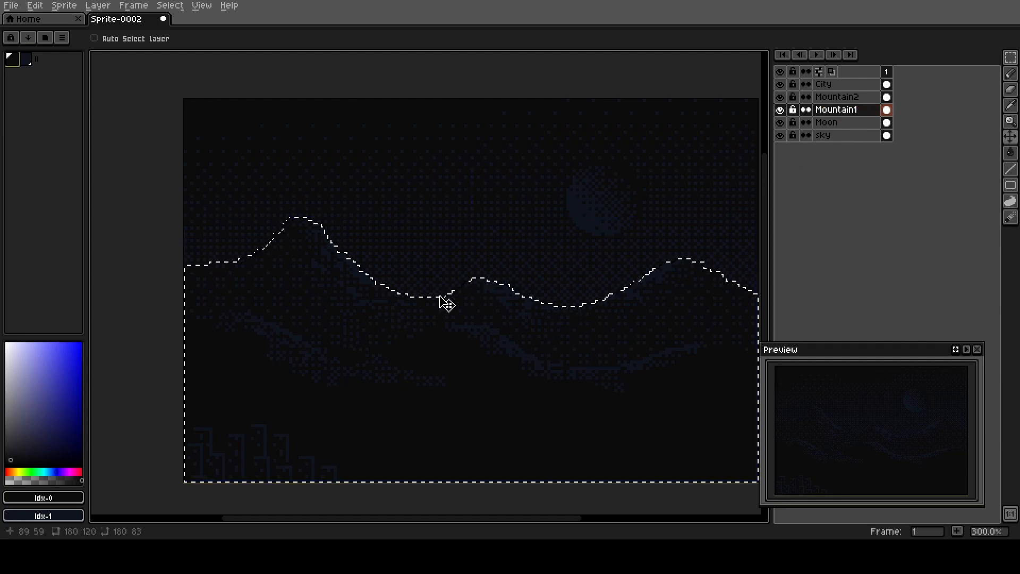
- Paint out dither pixels with the 1 px Pencil in Idx-0 on the Mountain1 slopes facing away from the moon
scroll(250, 287, "up", 3)
key("b")
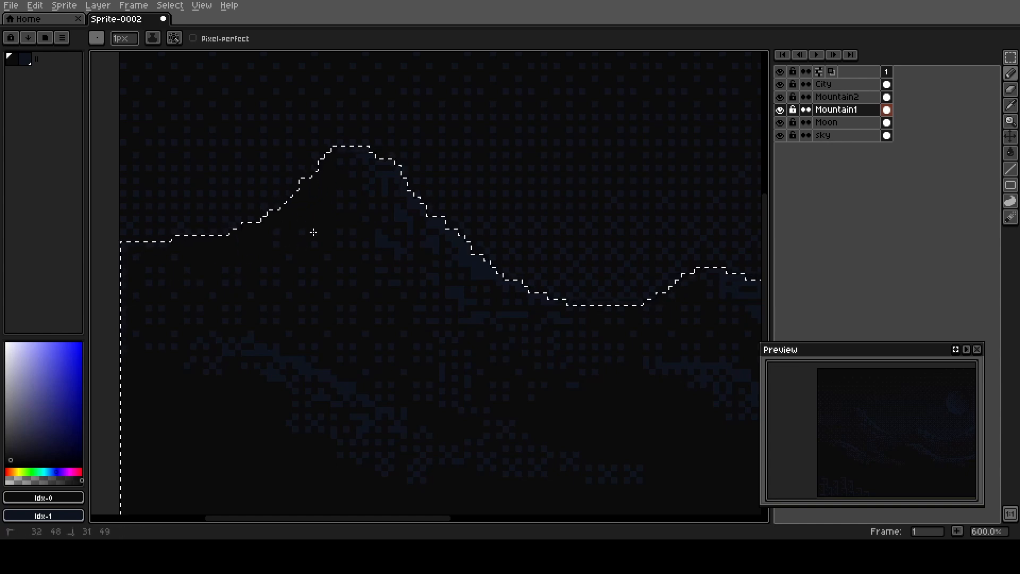
scroll(335, 325, "right", 5)
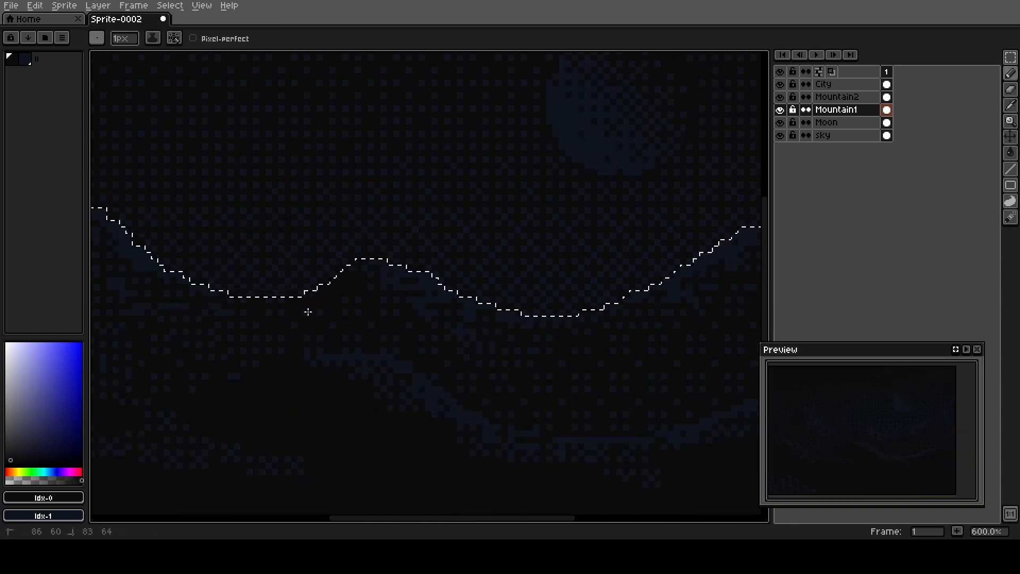
key("space")
left_click_drag(180, 360, 503, 327)
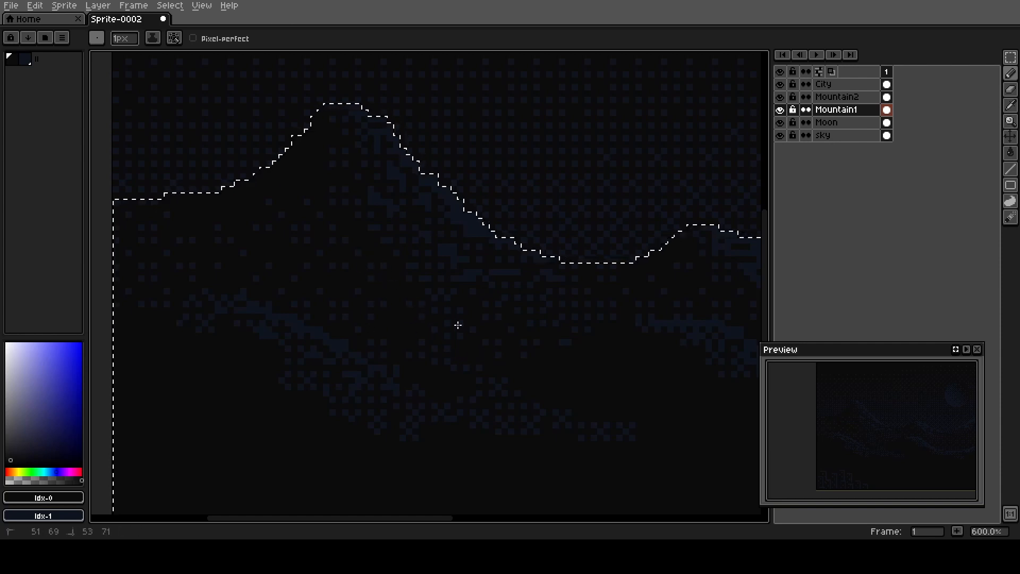
left_click_drag(432, 346, 92, 311)
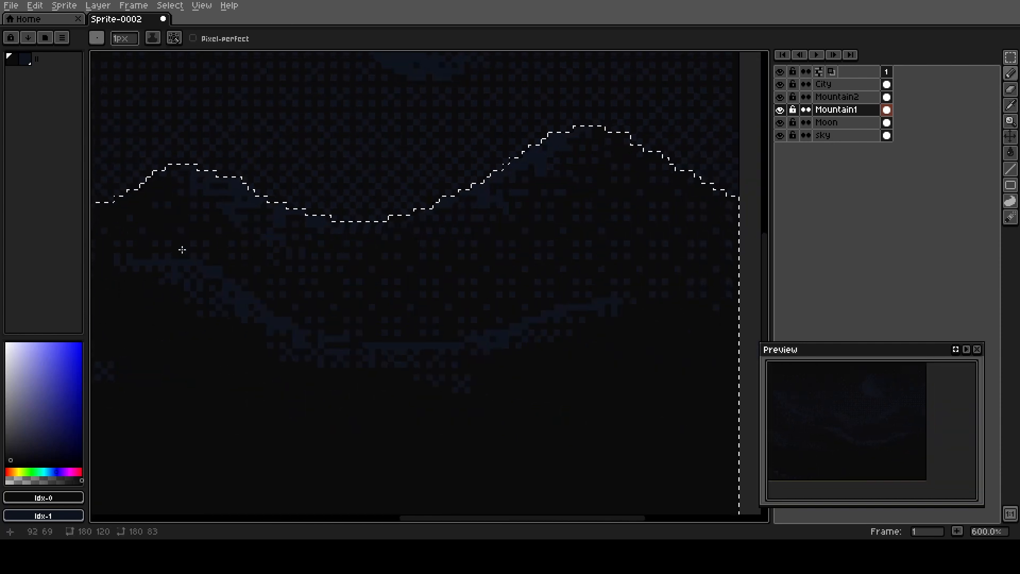
left_click(641, 199)
mouse_move(641, 199)
left_mouse_down()
mouse_move(612, 263)
mouse_move(725, 178)
mouse_move(669, 181)
left_mouse_up()
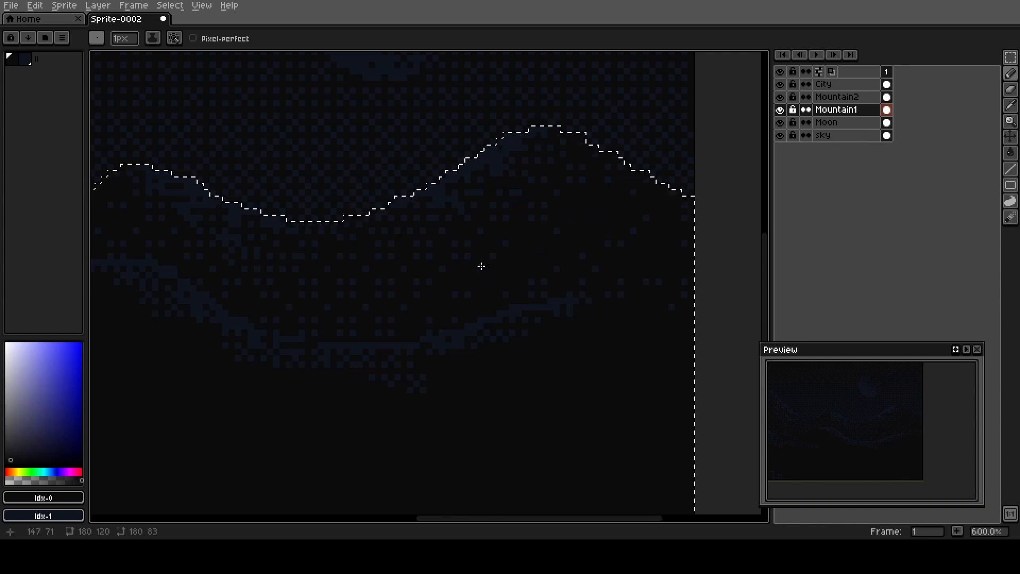
- Make the sky layer active, clear the mountain selection and set Idx-1 as the foreground colour
scroll(264, 355, "down", 1)
key("space")
left_click_drag(179, 383, 509, 472)
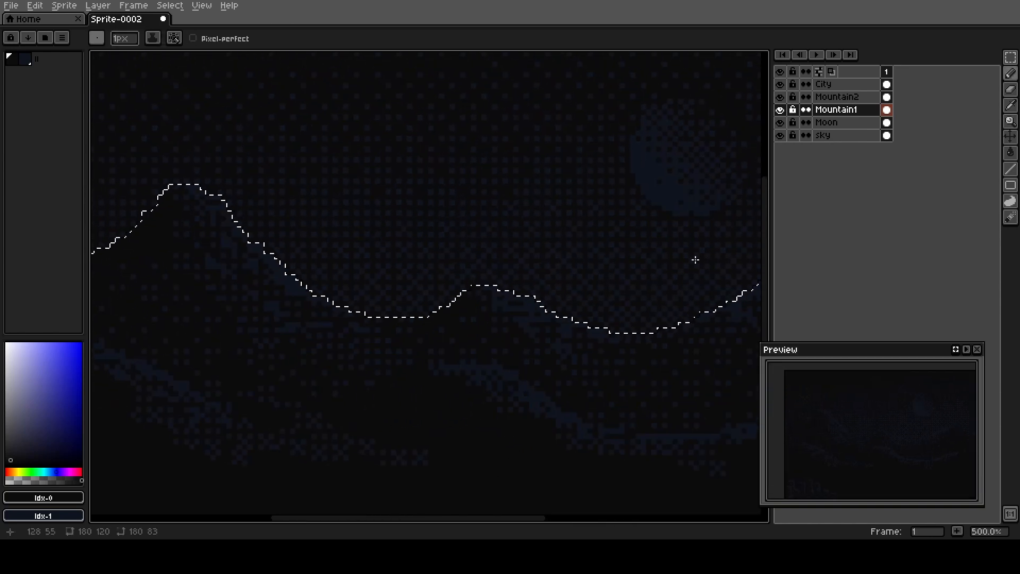
left_click(839, 135)
key("ctrl+d")
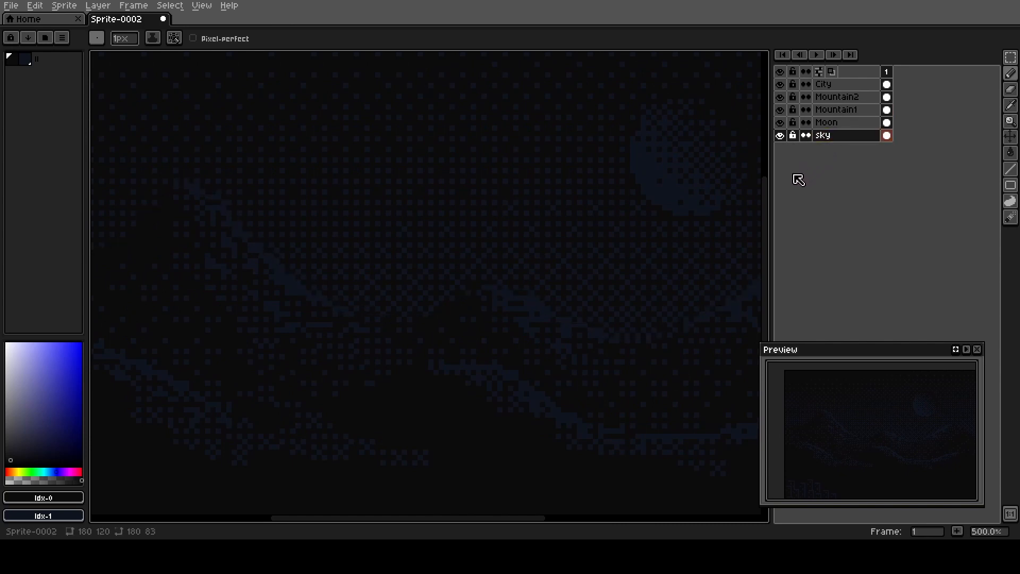
left_click(25, 59)
- Paint solid Idx-1 patches with the 1 px Pencil on the sky layer, filling the valleys and edges just above the Mountain1 ridge line
left_click_drag(238, 260, 535, 270)
left_click_drag(304, 259, 412, 262)
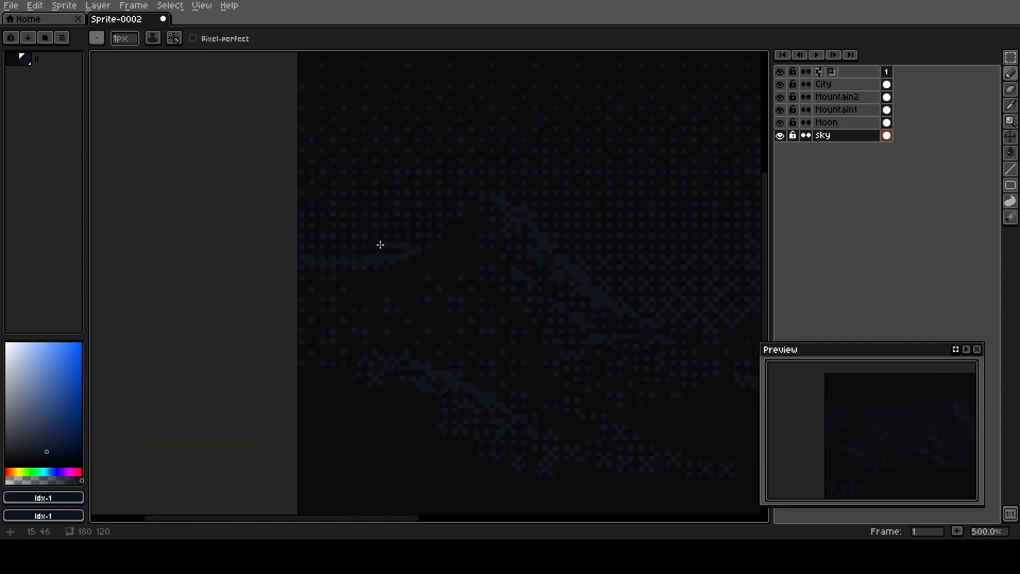
left_click_drag(654, 312, 303, 266)
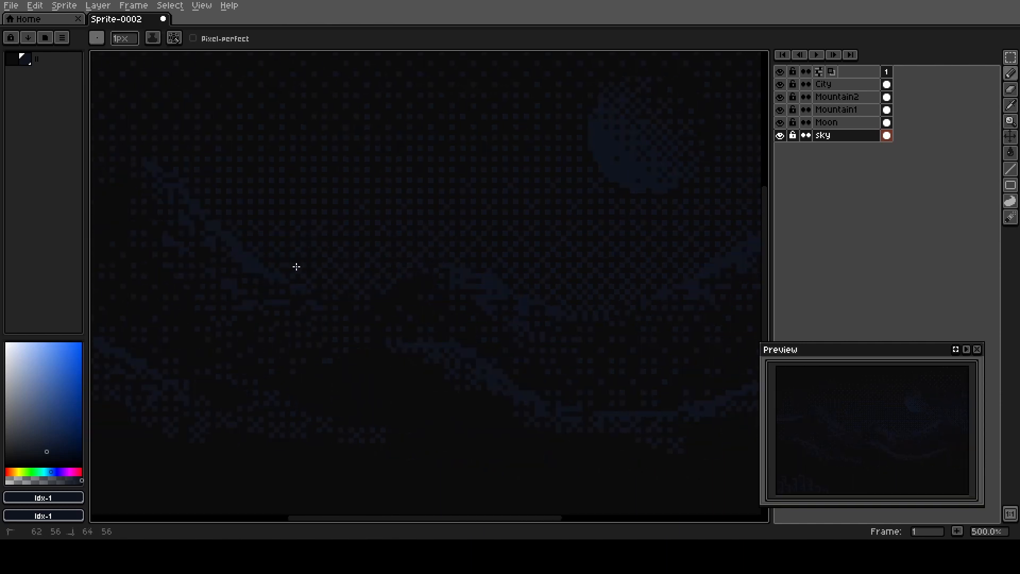
left_click_drag(400, 277, 410, 275)
left_click_drag(532, 292, 483, 288)
left_click_drag(636, 274, 409, 296)
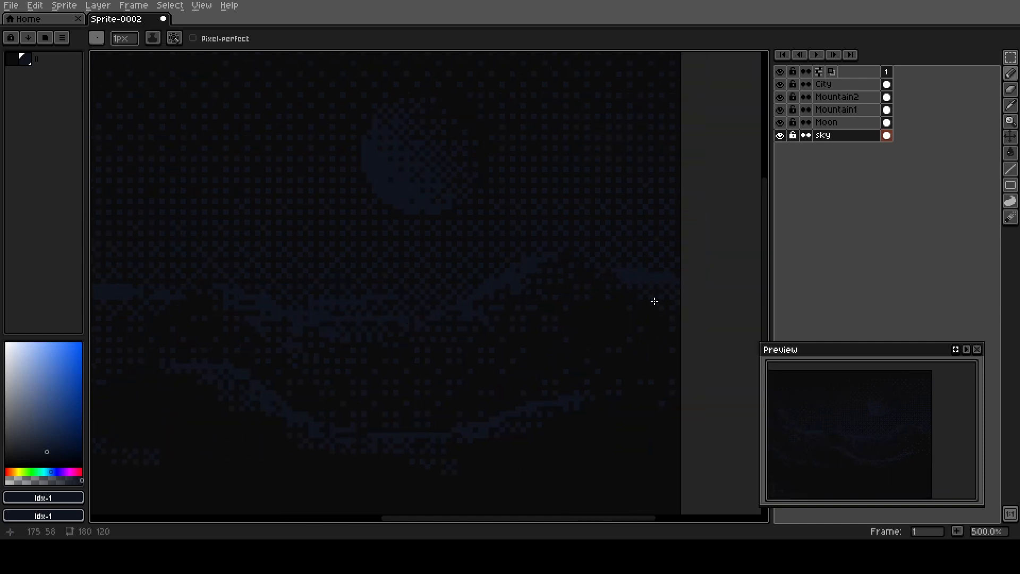
- Set Idx-0 as the foreground colour and paint out scattered dither pixels across the upper sky with the 1 px Pencil
left_click_drag(221, 305, 405, 424)
left_click(13, 59)
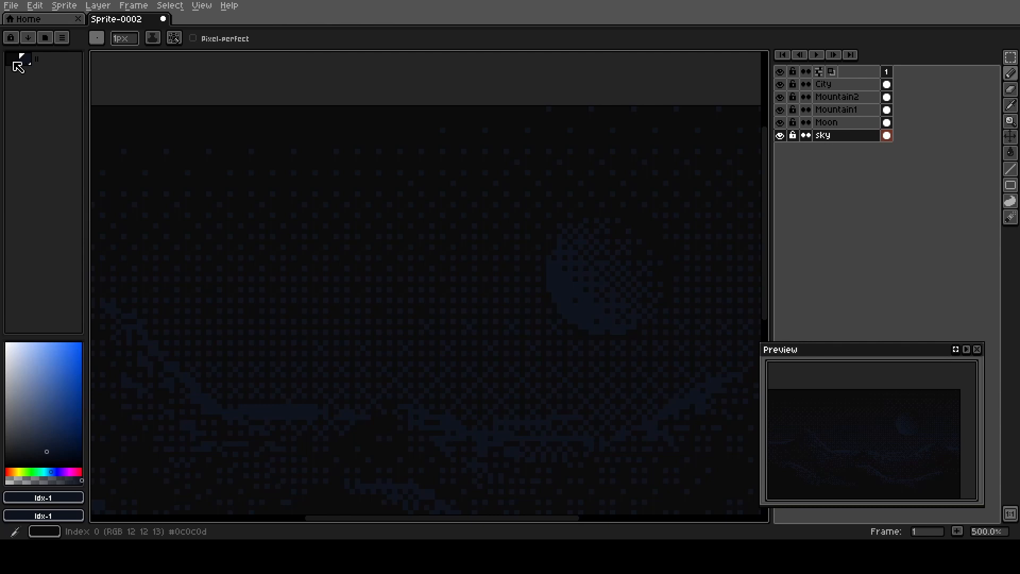
key("space")
left_click_drag(209, 308, 431, 304)
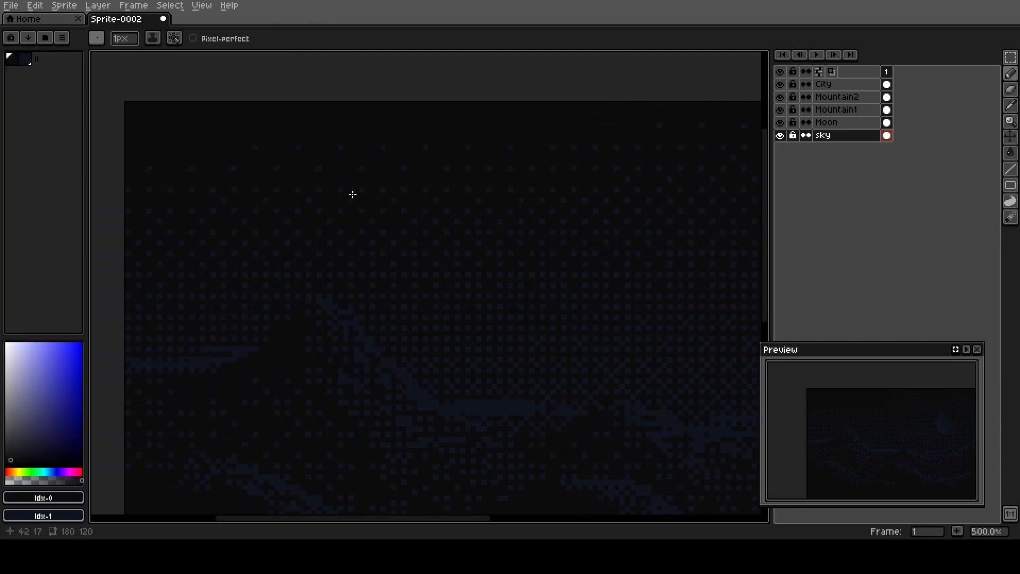
left_click_drag(215, 184, 431, 197)
key("space")
left_click_drag(514, 289, 107, 273)
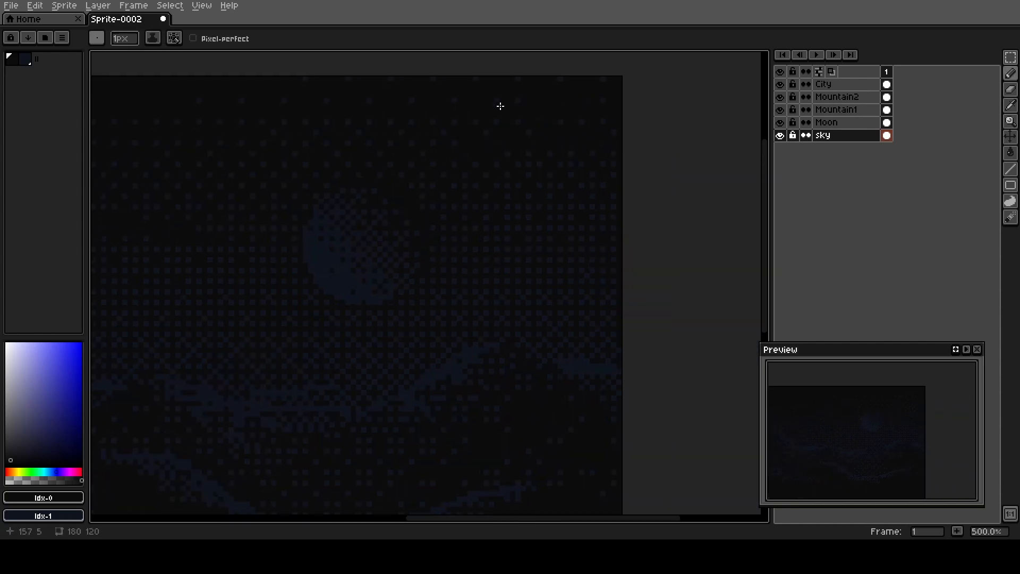
mouse_move(552, 214)
left_mouse_down()
mouse_move(601, 213)
mouse_move(611, 242)
mouse_move(541, 275)
left_mouse_up()
key("space")
left_click_drag(482, 251, 678, 289)
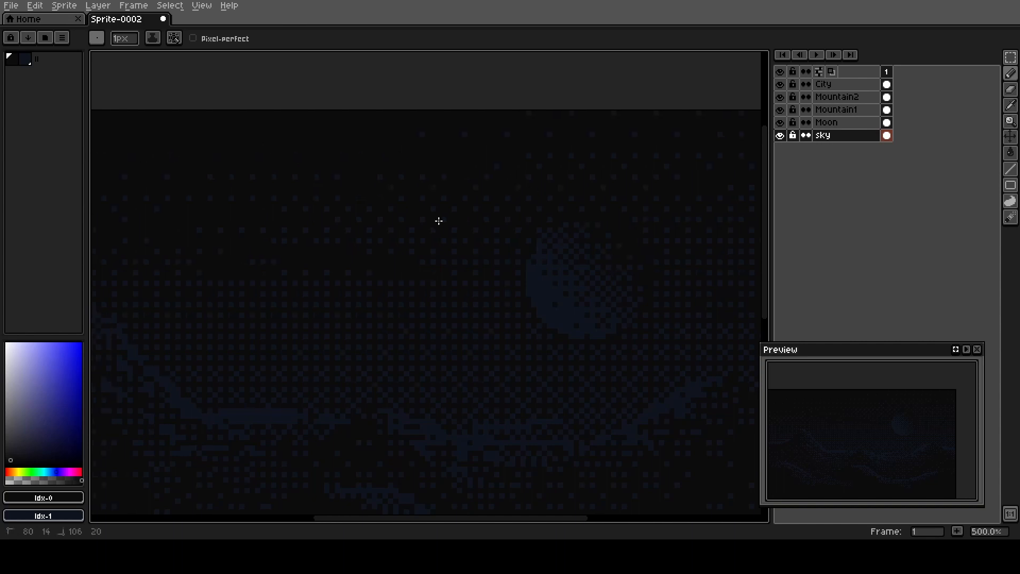
key("space")
left_click_drag(330, 333, 453, 224)
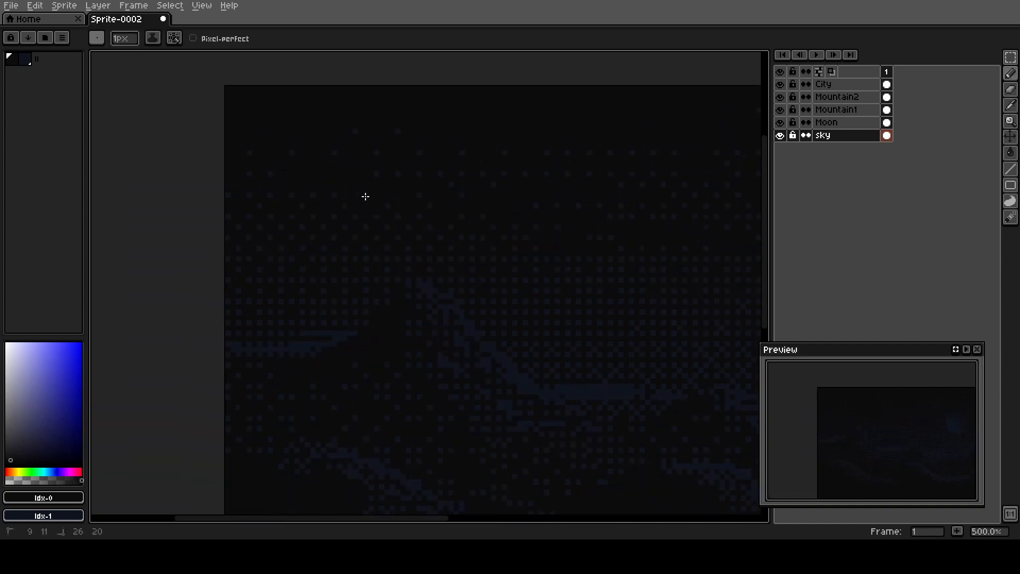
scroll(551, 273, "down", 1)
key("space")
mouse_move(592, 360)
left_mouse_down()
mouse_move(480, 282)
mouse_move(372, 164)
mouse_move(345, 218)
mouse_move(377, 262)
left_mouse_up()
scroll(354, 223, "down", 2)
key("space")
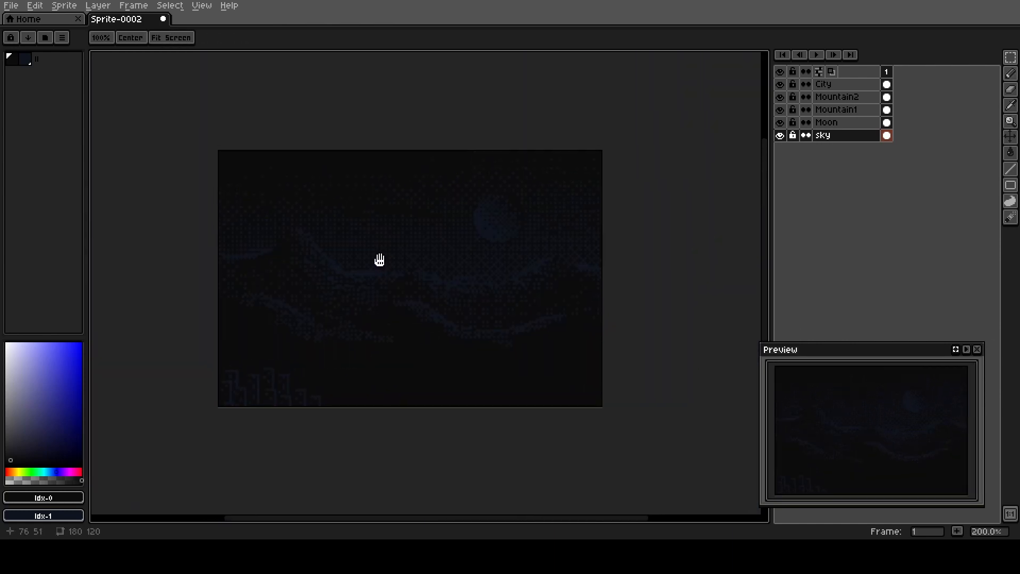